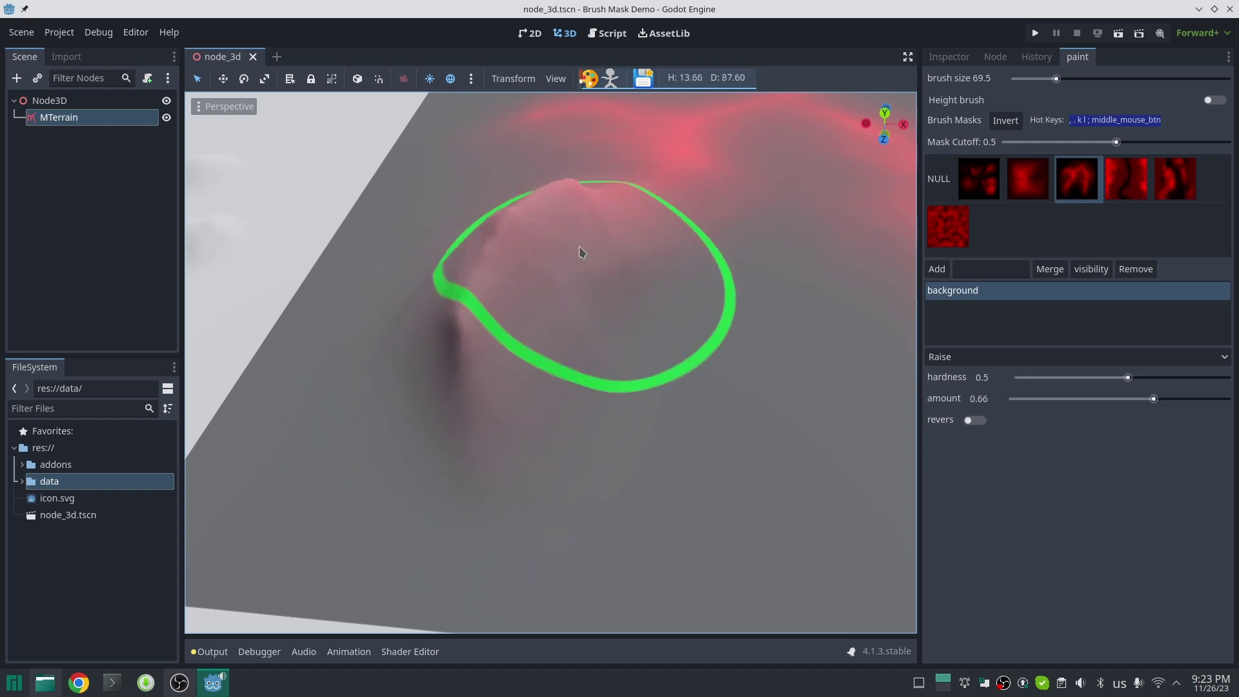
Raise the terrain with the 69.5 brush through the enlarged arch-shaped mask, extending the hill along the mask's rear ridge.
scroll(579, 253, "down", 6)
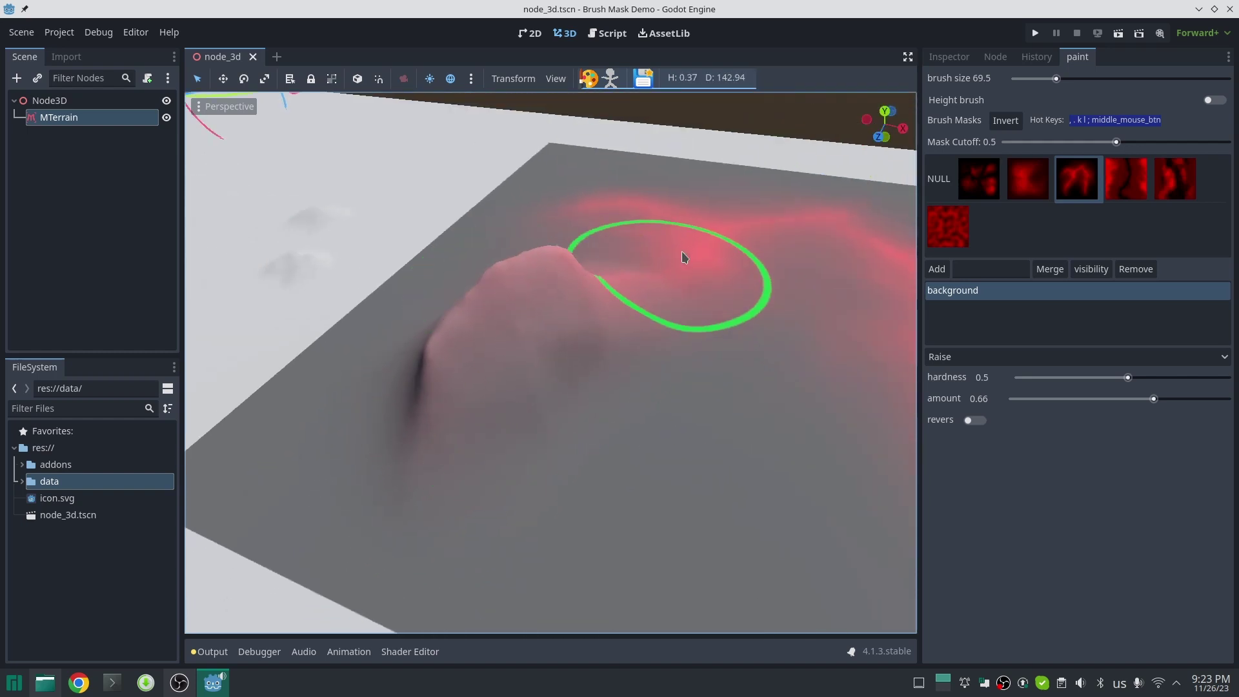
left_click_drag(656, 260, 709, 219)
right_click_drag(709, 219, 709, 220)
key("w")
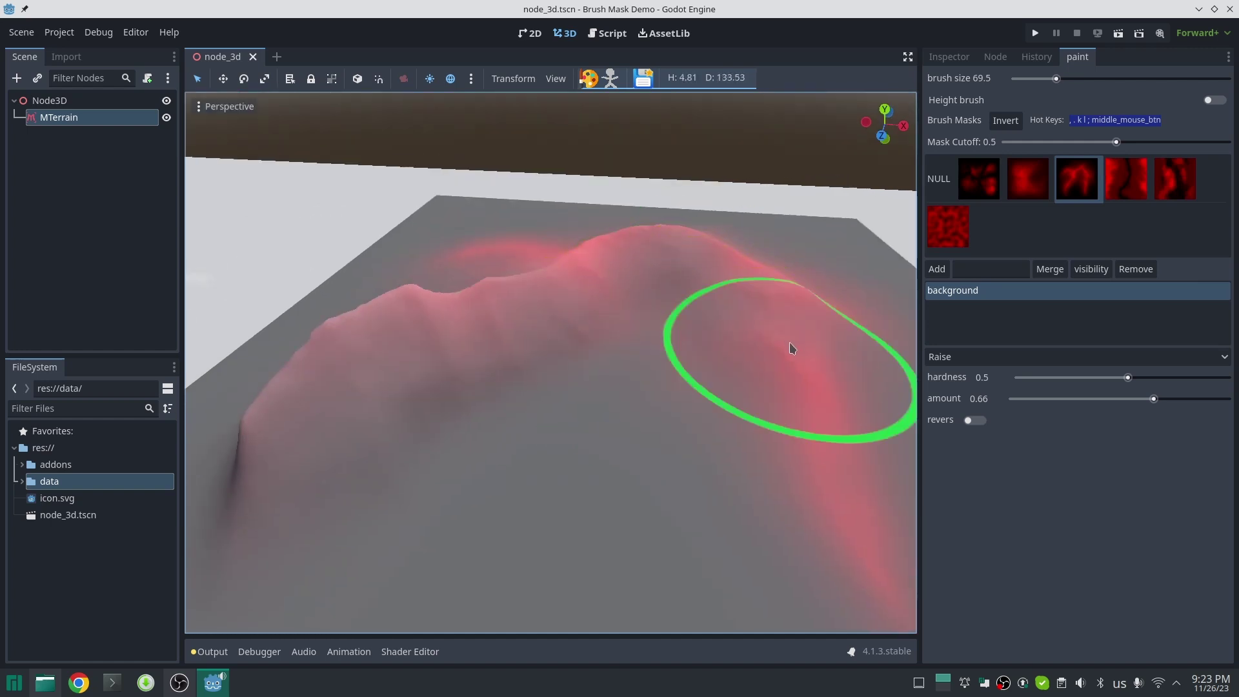
Raise the remaining ridges of the arch-shaped mask into a connected mountain chain.
left_click_drag(795, 352, 752, 358)
scroll(645, 349, "down", 3)
right_click_drag(614, 344, 617, 358)
mouse_move(741, 269)
left_mouse_down()
mouse_move(687, 288)
mouse_move(660, 426)
mouse_move(658, 355)
left_mouse_up()
key("w")
scroll(686, 302, "up", 6)
right_click_drag(686, 302, 685, 302)
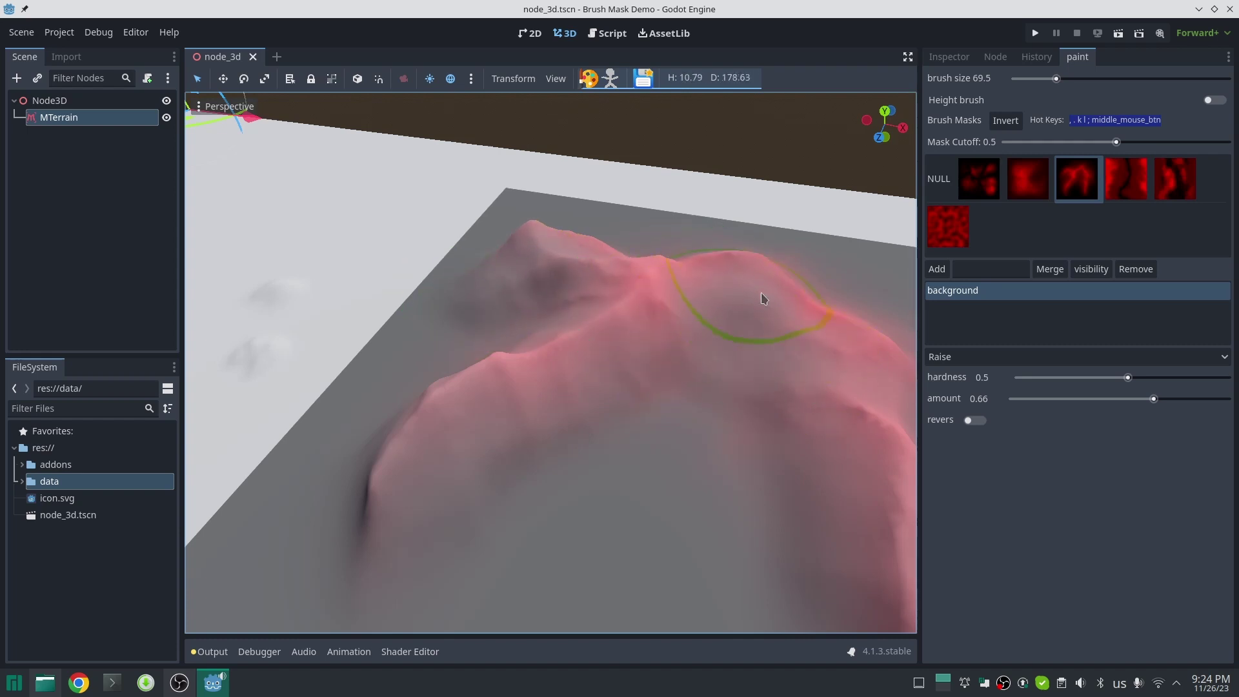
mouse_move(775, 312)
right_mouse_down()
mouse_move(794, 335)
mouse_move(774, 370)
right_mouse_up()
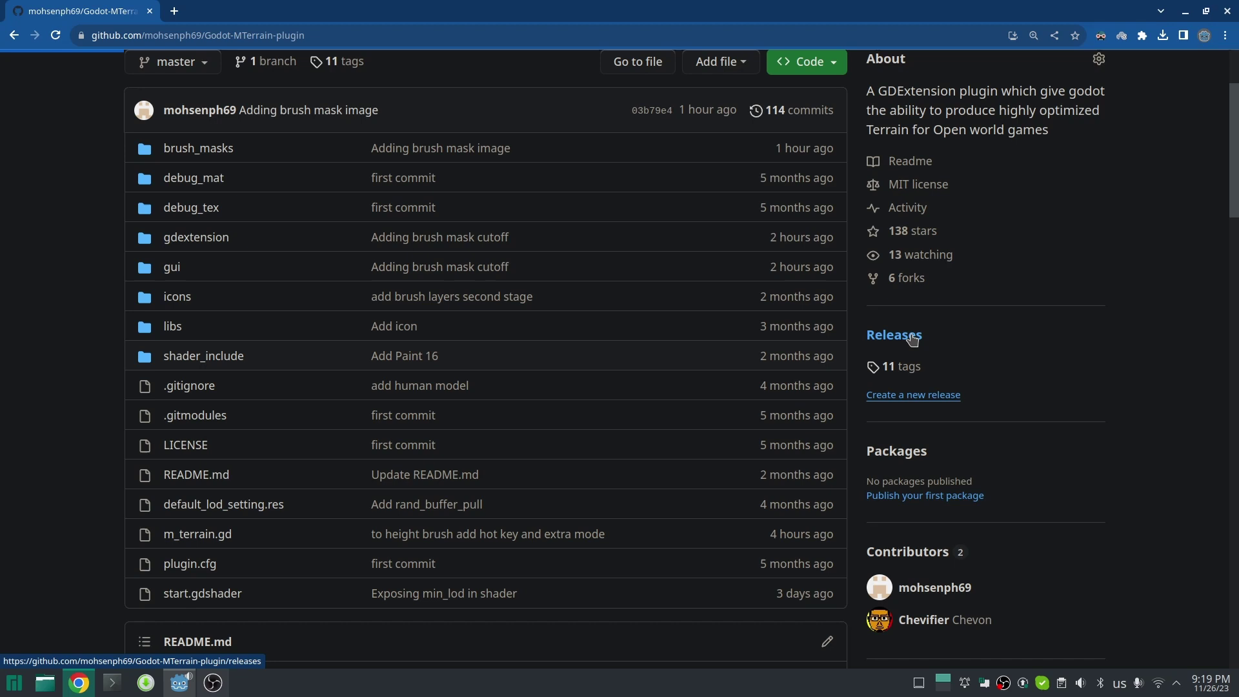
Download addons.zip from the Godot-MTerrain-plugin releases page and extract its addons folder into the brush_mask_demo project folder.
left_click(895, 335)
scroll(616, 309, "down", 5)
left_click(370, 414)
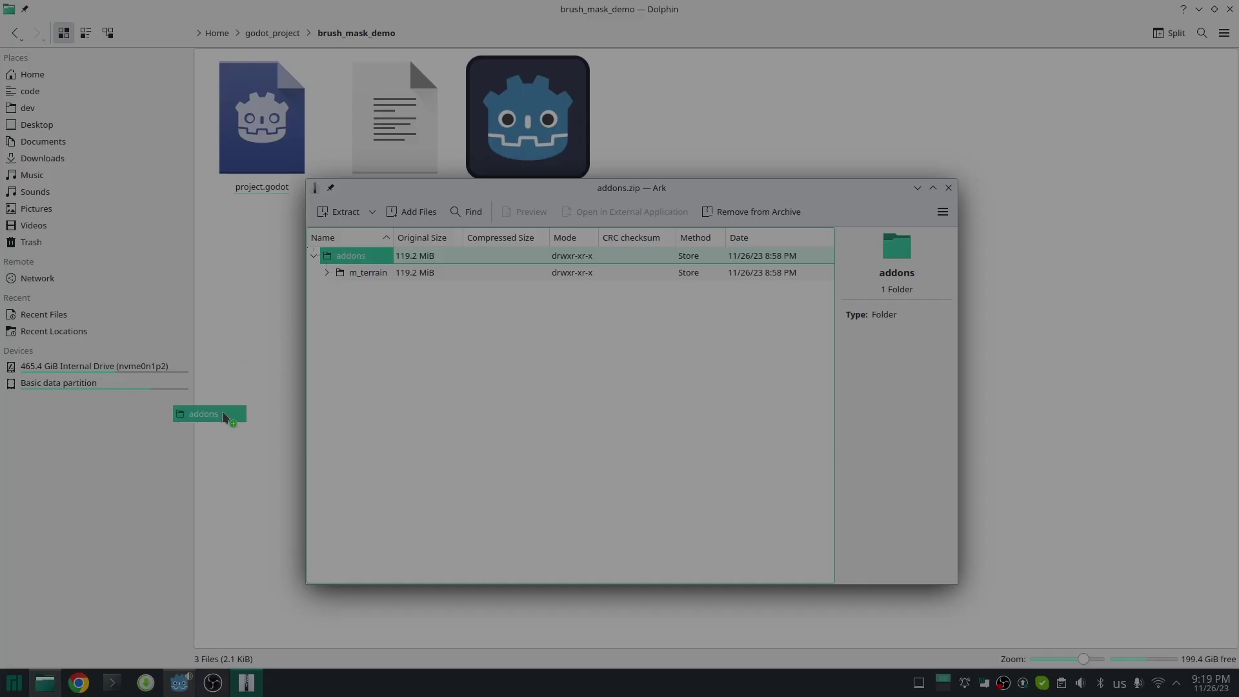
left_click_drag(226, 412, 227, 414)
left_click(948, 187)
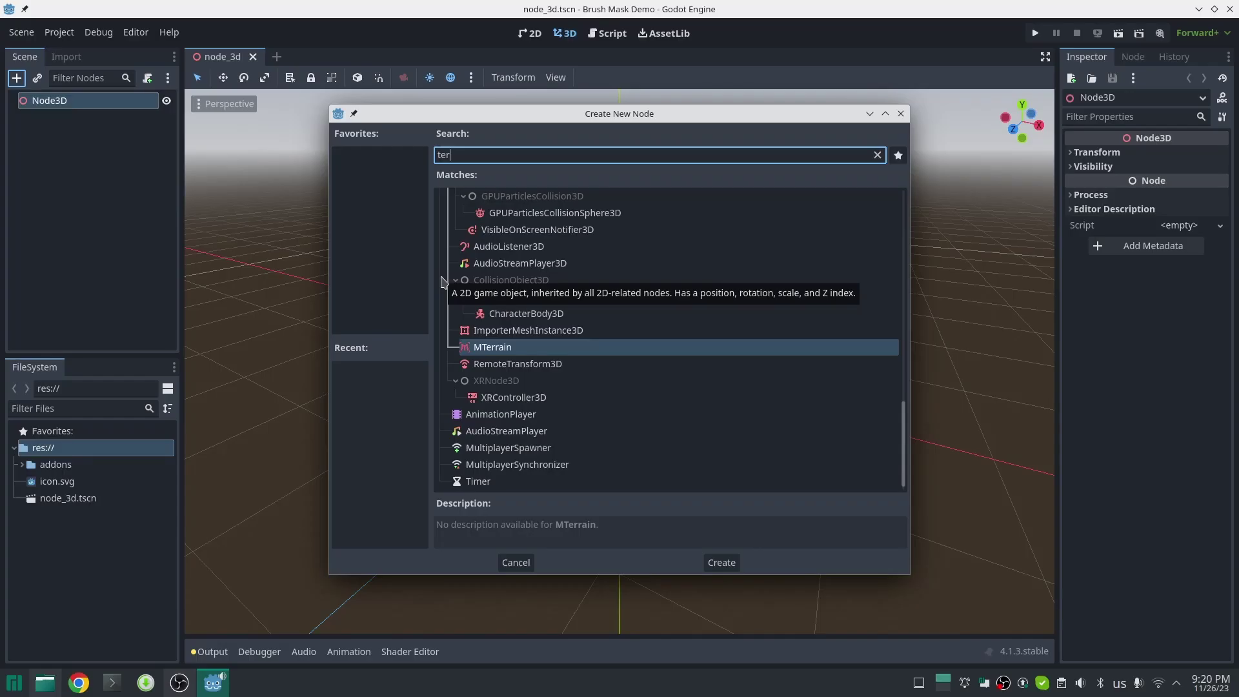
Add an MTerrain node under Node3D and save the scene.
key("Return")
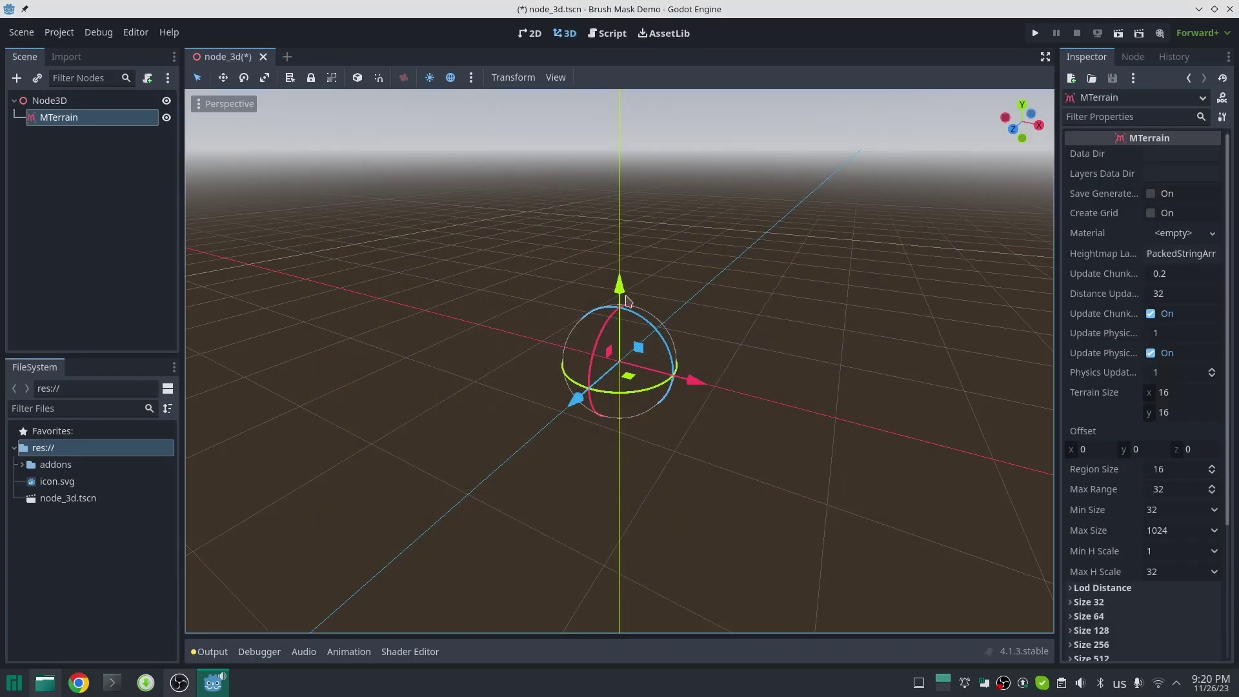
key("ctrl+s")
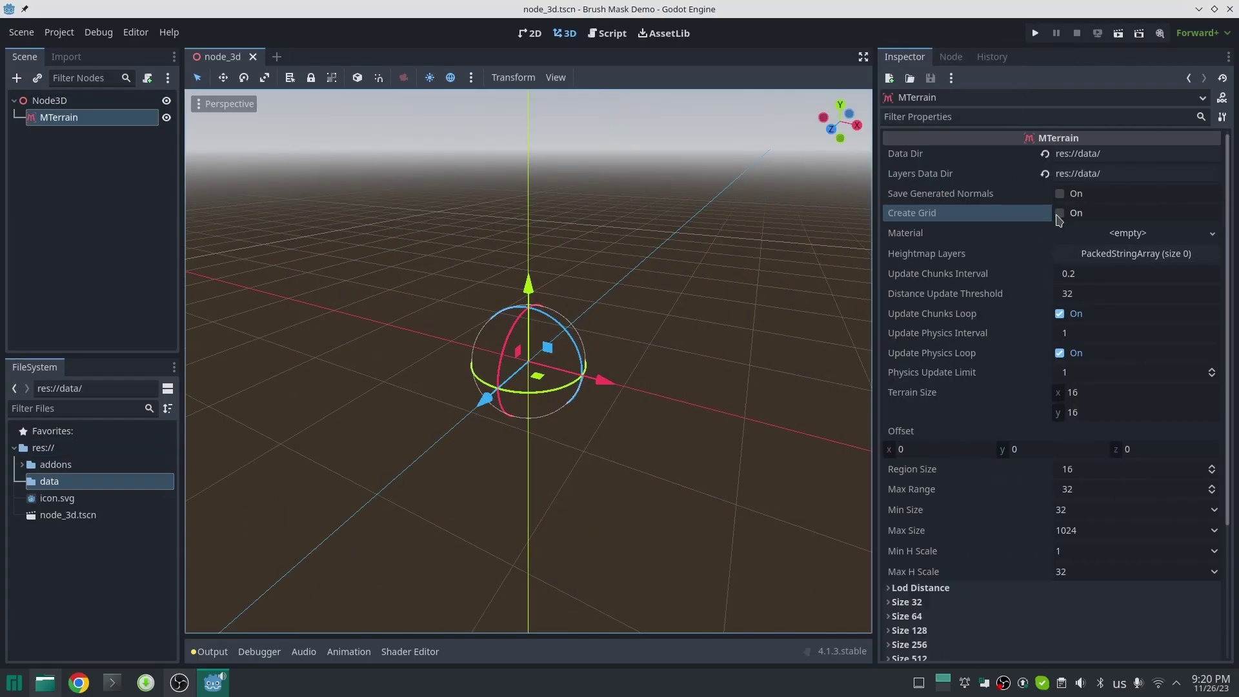
Load start.gdshader from res://addons/m_terrain as the shader of the MTerrain node's material.
scroll(1071, 383, "down", 2)
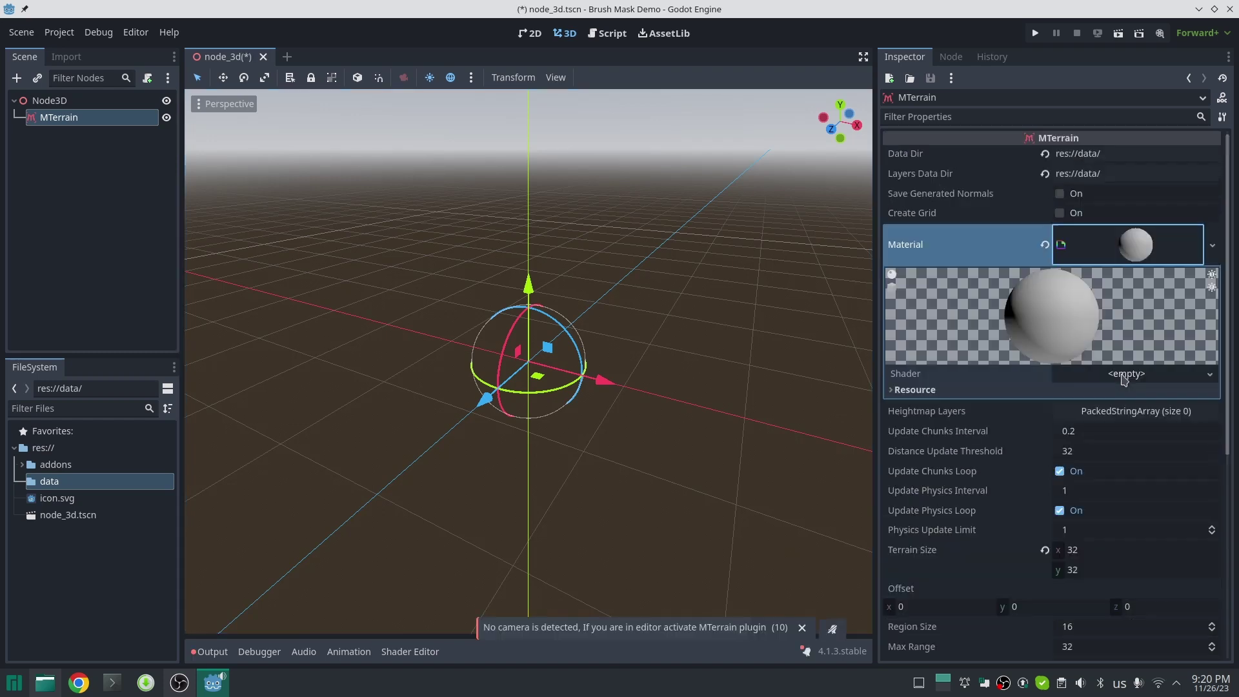
left_click(1126, 374)
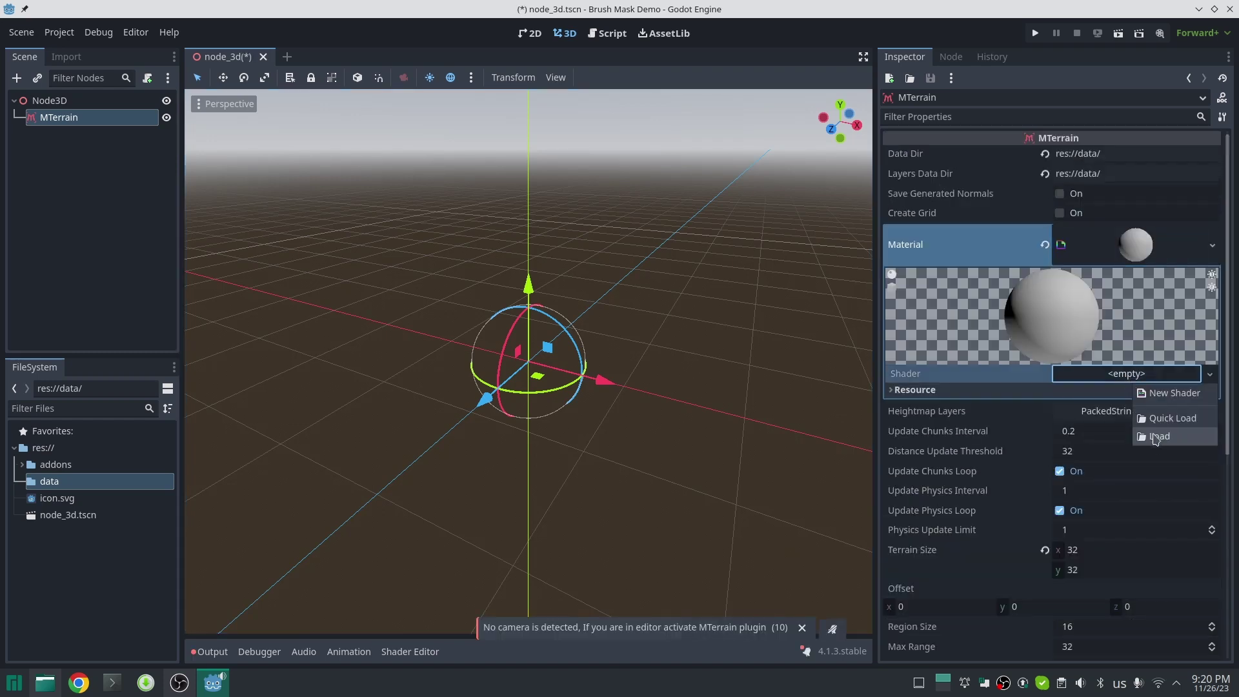
left_click(1160, 437)
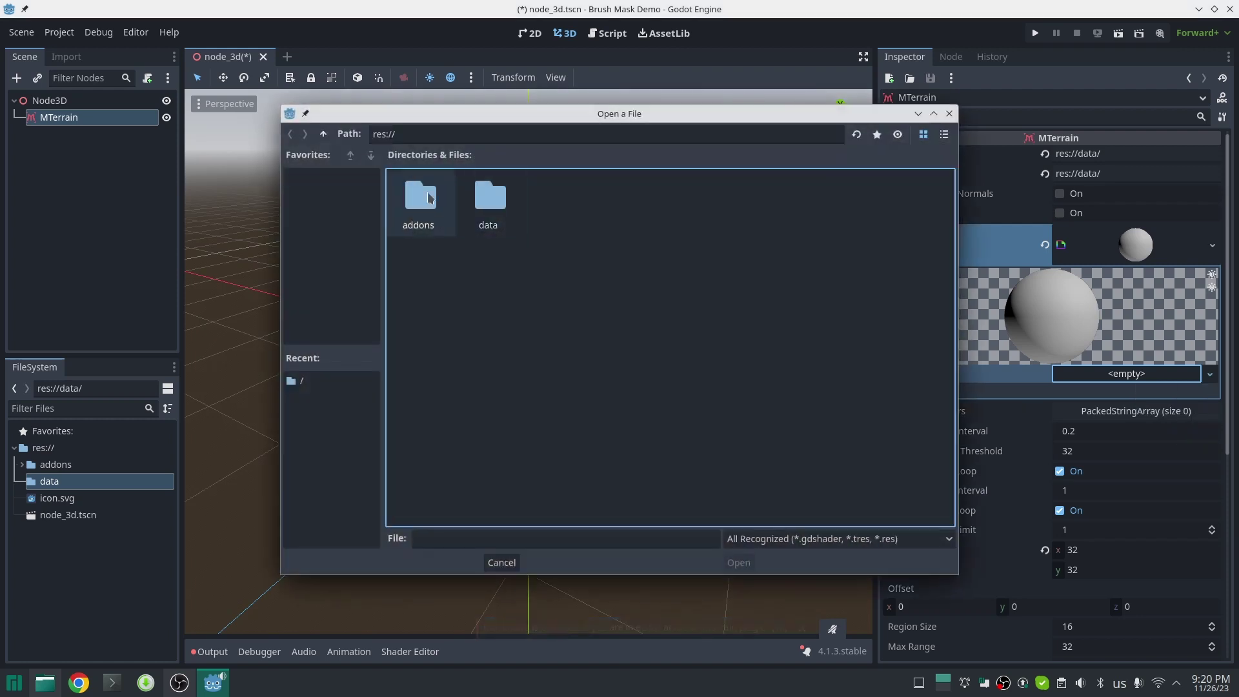
double_click(409, 210)
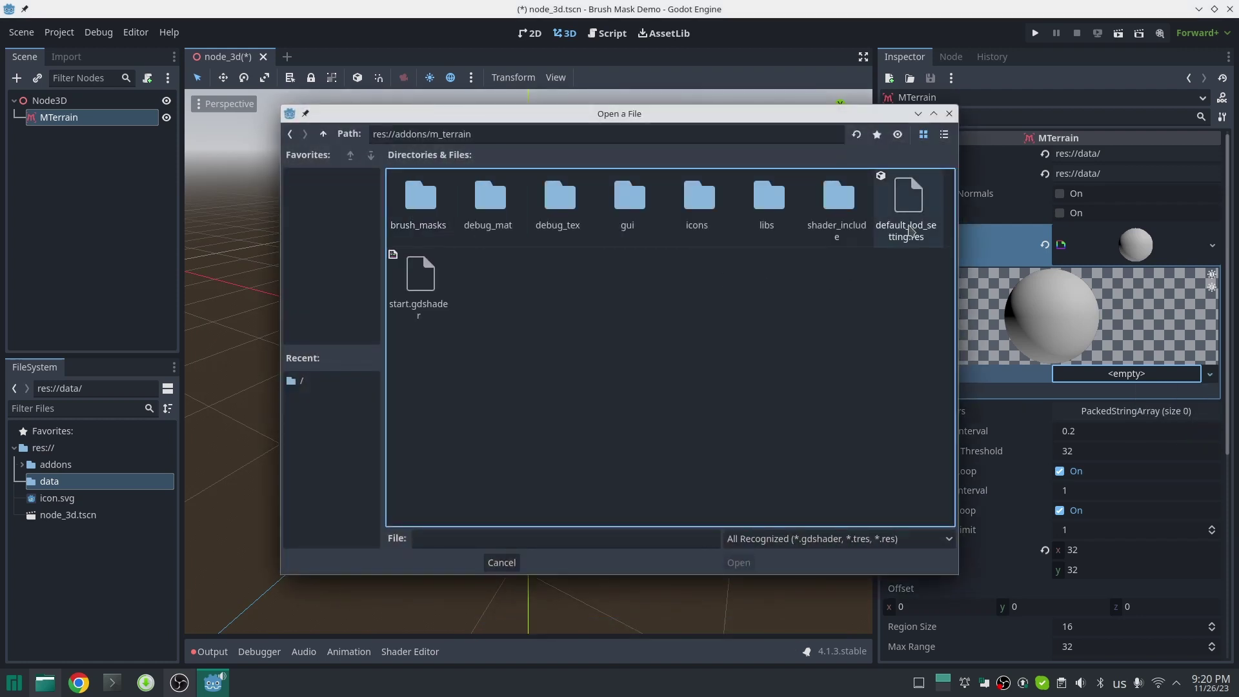
left_click(426, 272)
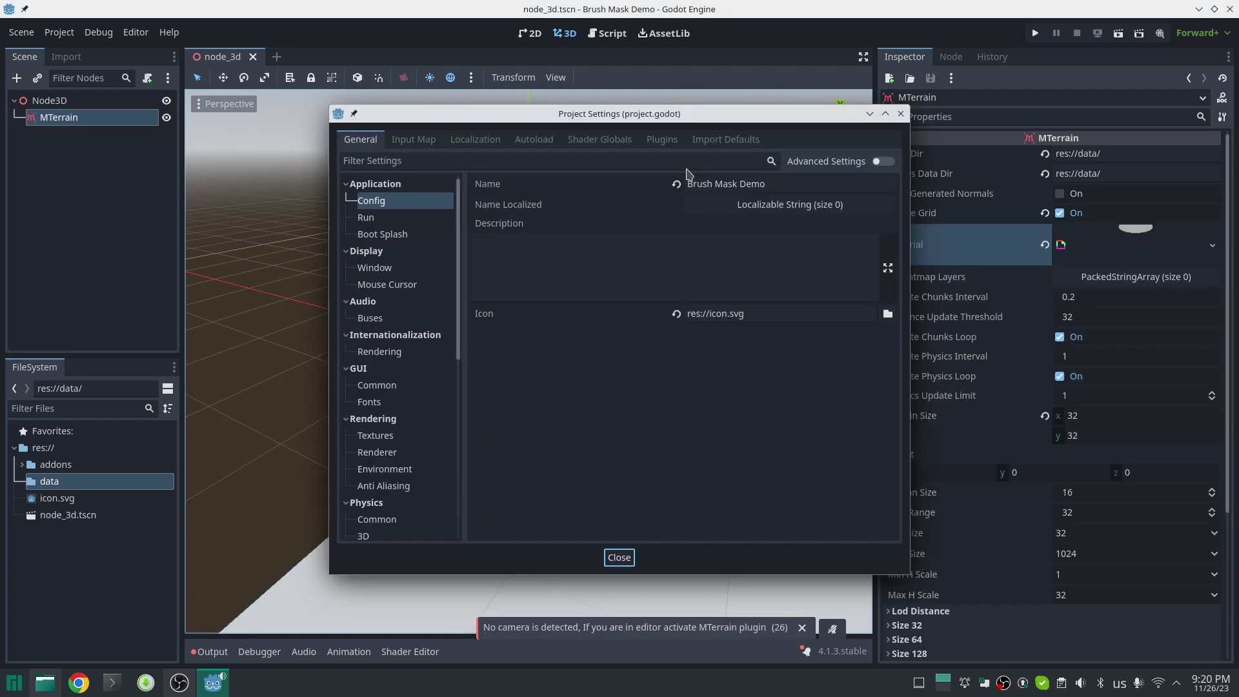
Enable the MTerrain plugin in the project settings and save the scene.
left_click(662, 140)
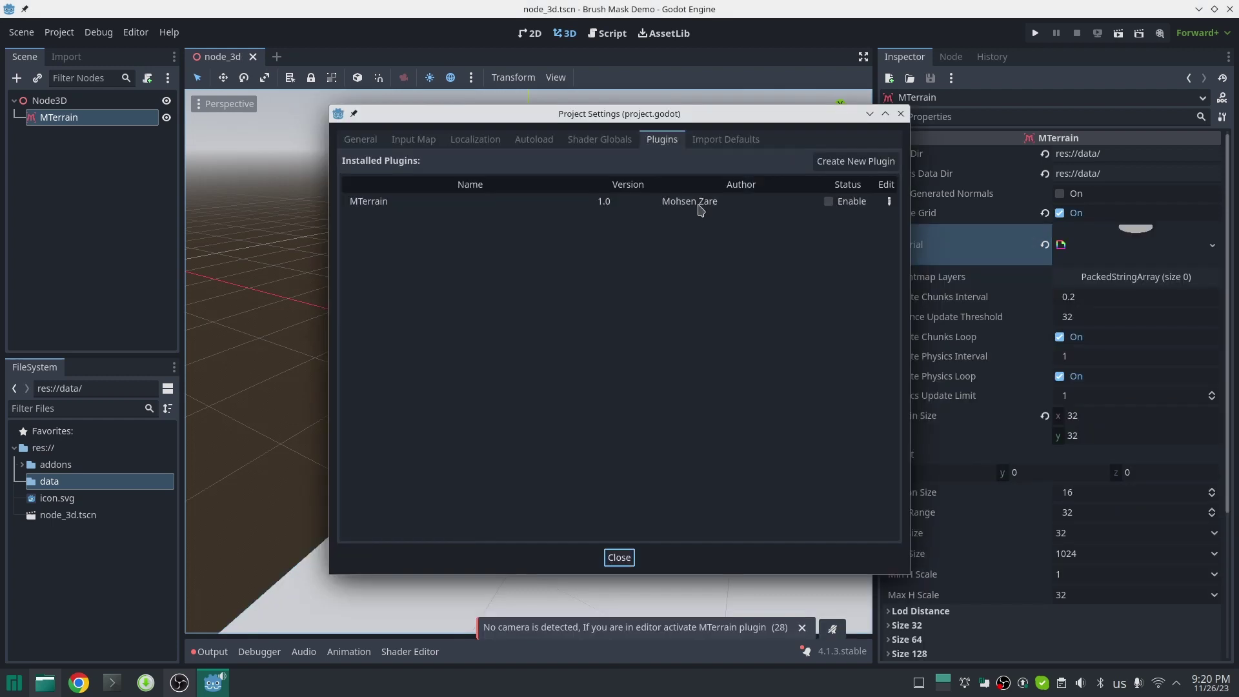
left_click(829, 201)
left_click(901, 114)
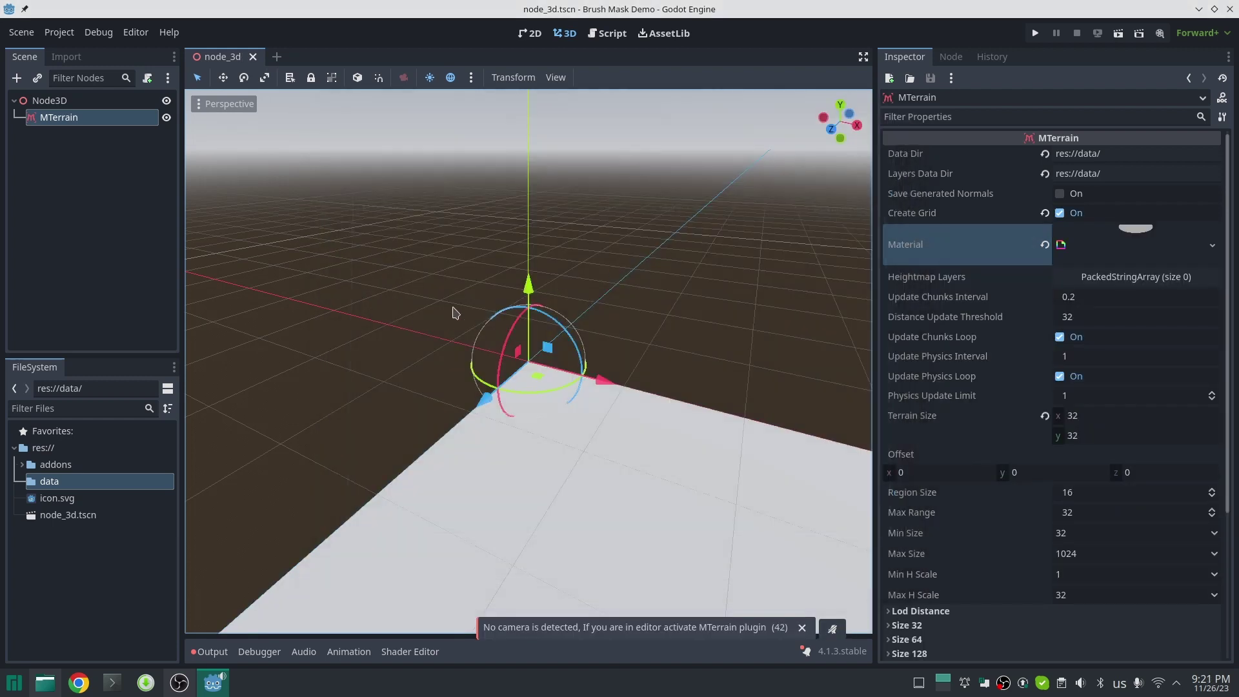
key("ctrl+s")
left_click(42, 147)
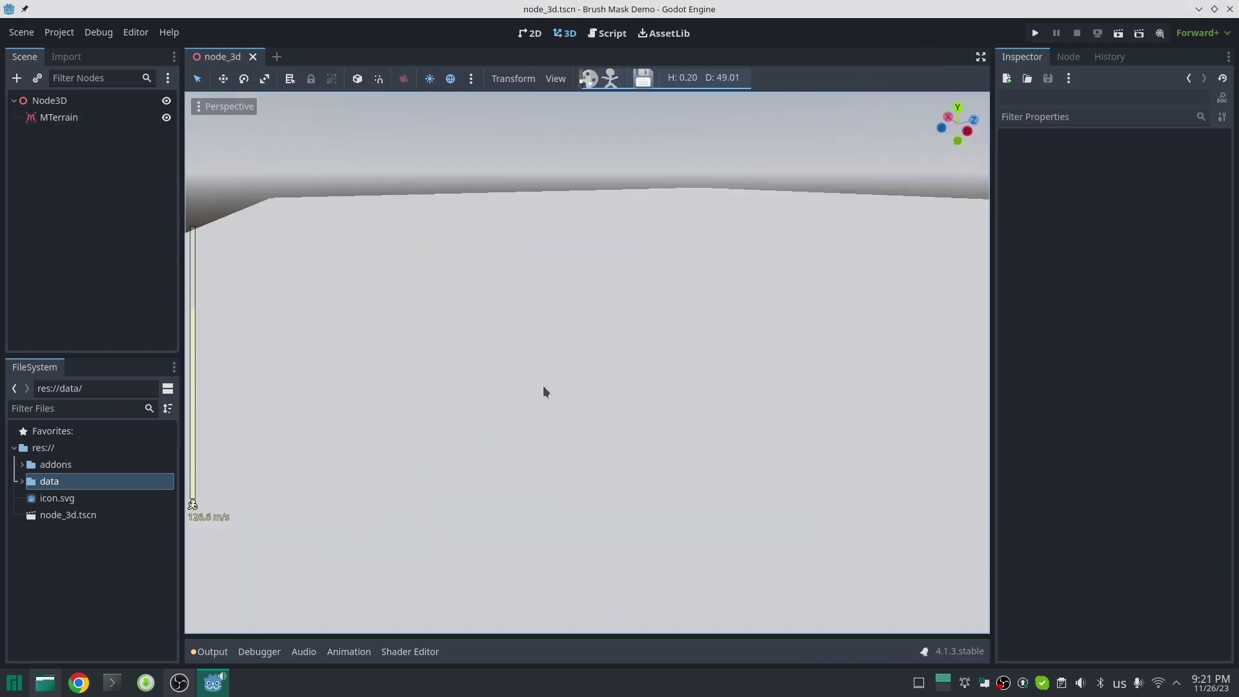
key("ctrl+s")
Activate terrain painting for the MTerrain node and show its paint settings with enough width for the brush masks.
left_click(63, 144)
left_click(65, 119)
left_click(589, 79)
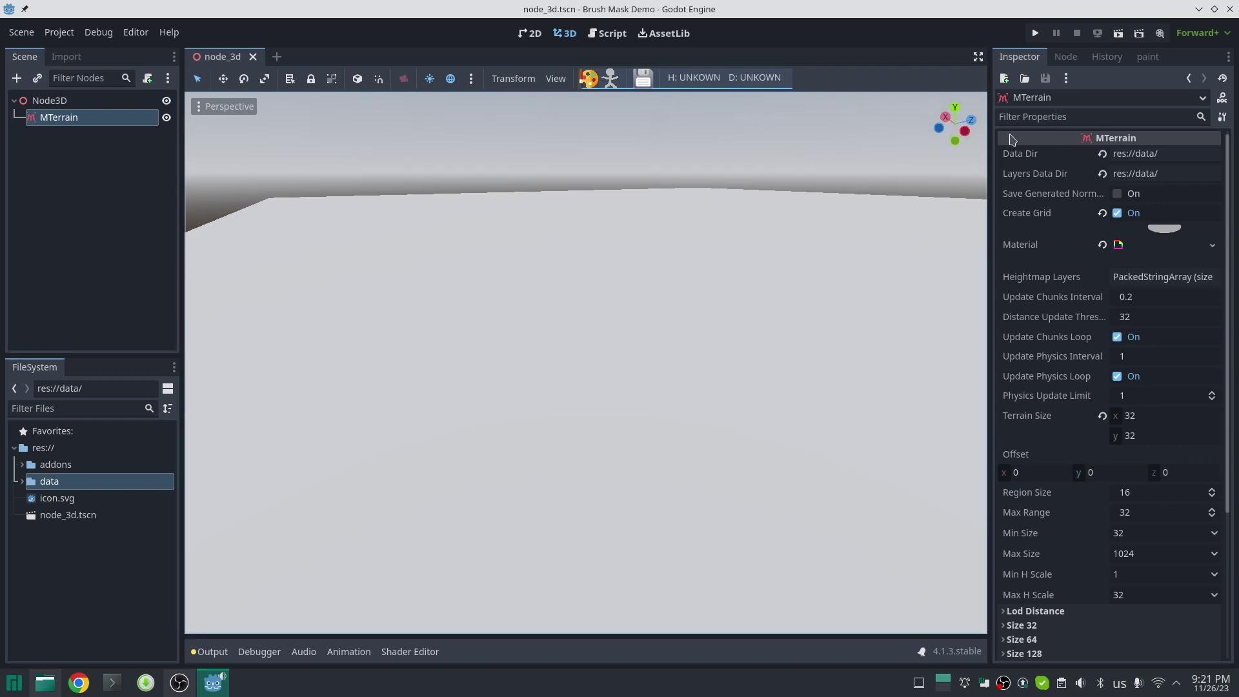
left_click(1148, 57)
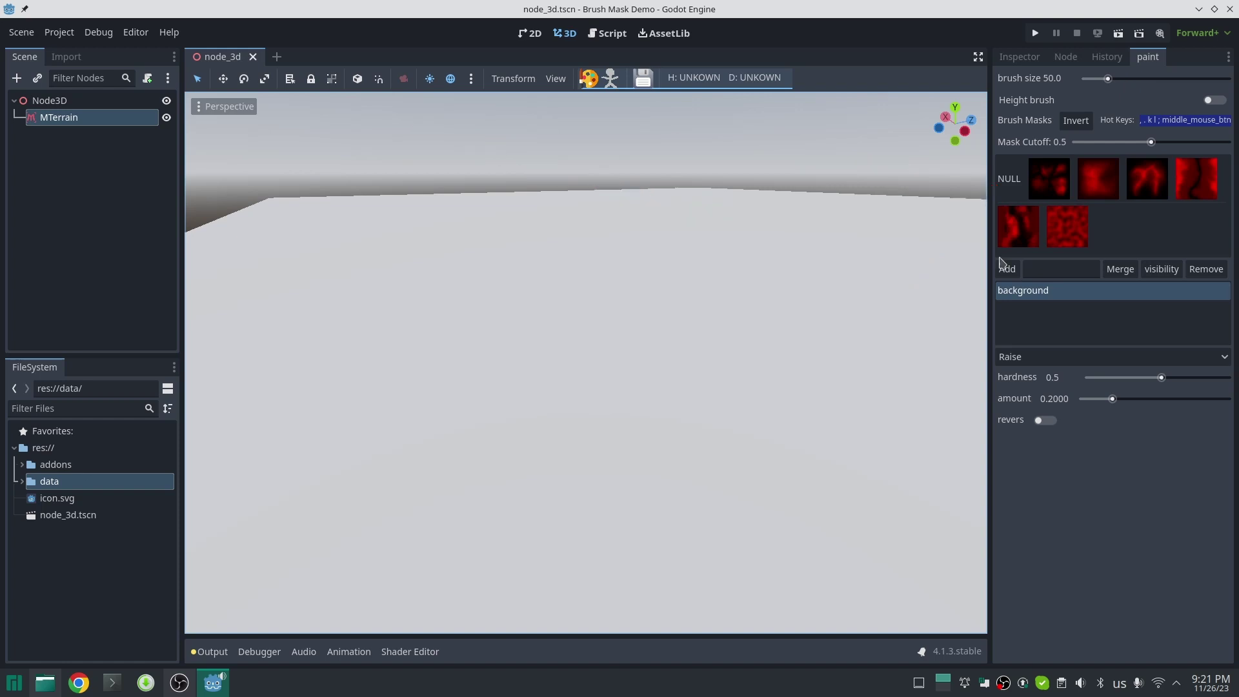
left_click_drag(988, 246, 918, 255)
Select the third, arch-shaped brush mask for painting on the flat terrain.
left_click(1077, 184)
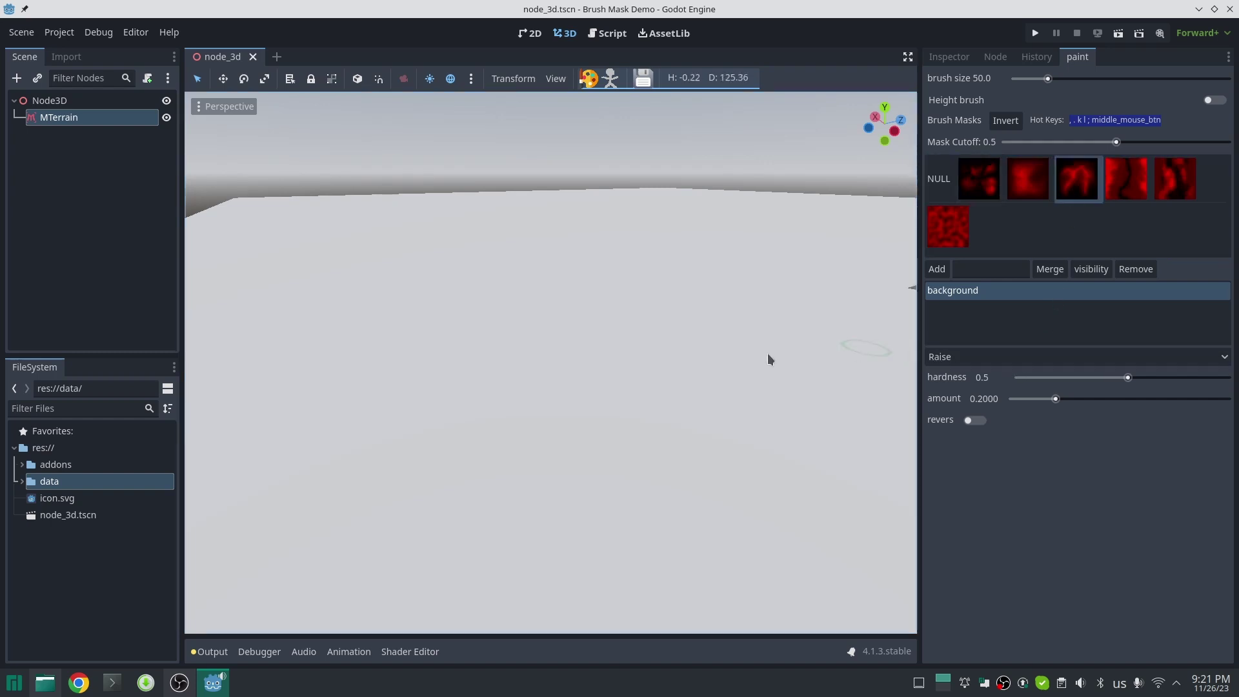
scroll(607, 440, "up", 2)
mouse_move(607, 422)
right_mouse_down()
mouse_move(607, 440)
mouse_move(620, 342)
mouse_move(555, 413)
mouse_move(618, 347)
right_mouse_up()
scroll(621, 343, "down", 4)
key("w")
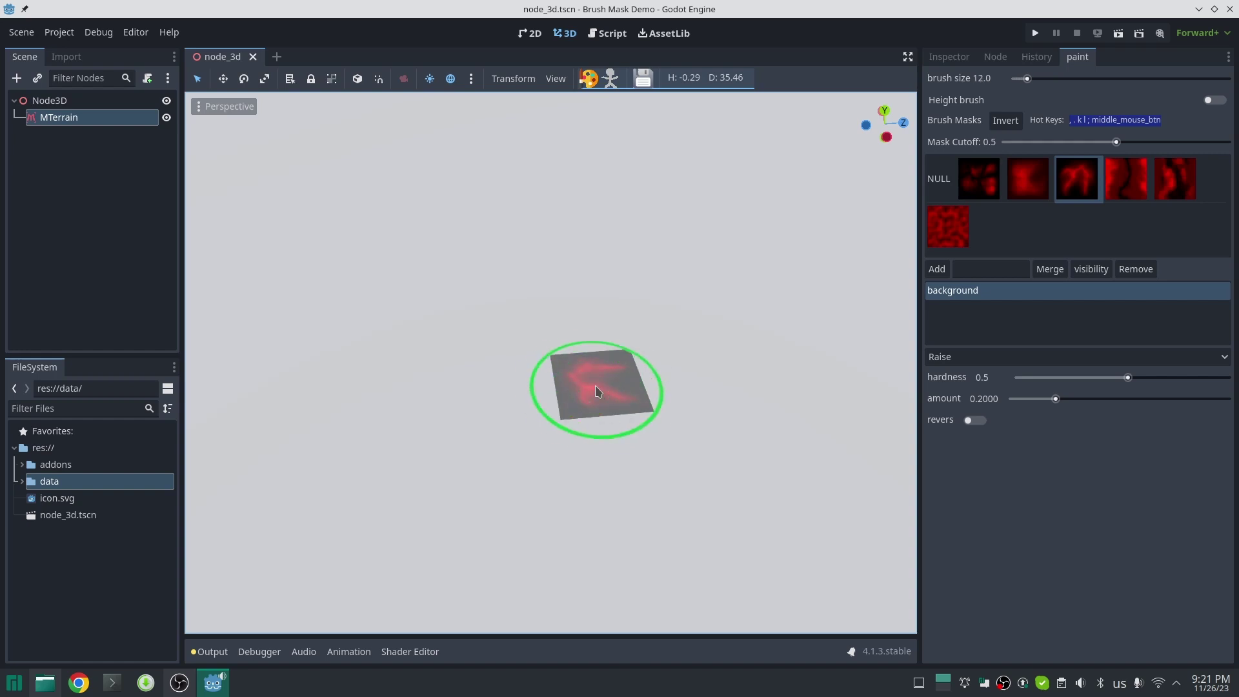
Resize the brush up and down over the terrain, settling on a brush size of 24.0.
key("bracketright")
key("bracketright")
key("bracketright")
key("bracketright")
key("bracketright")
key("bracketright")
key("bracketright")
key("bracketright")
key("bracketright")
key("bracketright")
key("bracketright")
key("bracketright")
key("bracketright")
key("bracketright")
key("bracketright")
key("bracketright")
key("bracketleft")
key("bracketleft")
key("bracketleft")
key("bracketleft")
key("bracketleft")
key("bracketright")
key("bracketright")
key("bracketright")
key("bracketright")
key("bracketright")
key("bracketright")
key("bracketleft")
key("bracketleft")
key("bracketleft")
key("bracketleft")
key("bracketleft")
key("bracketleft")
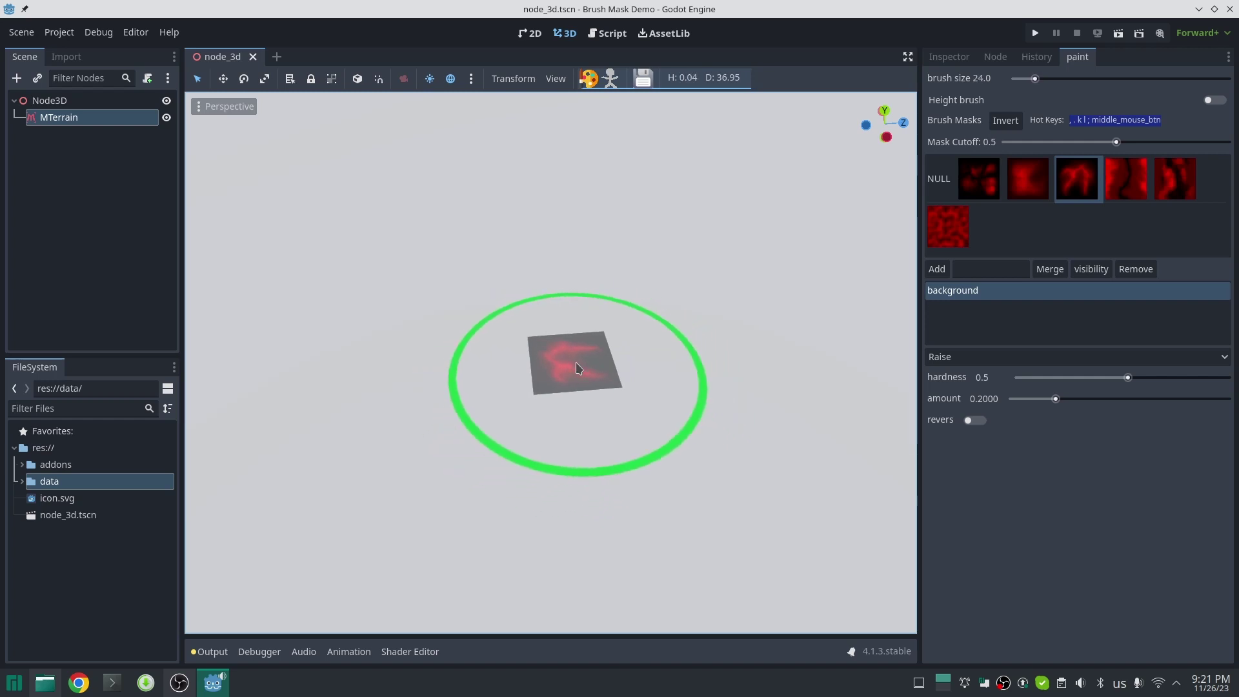
Scale the brush mask until it roughly covers the brush circle, and raise the terrain through it.
key("l")
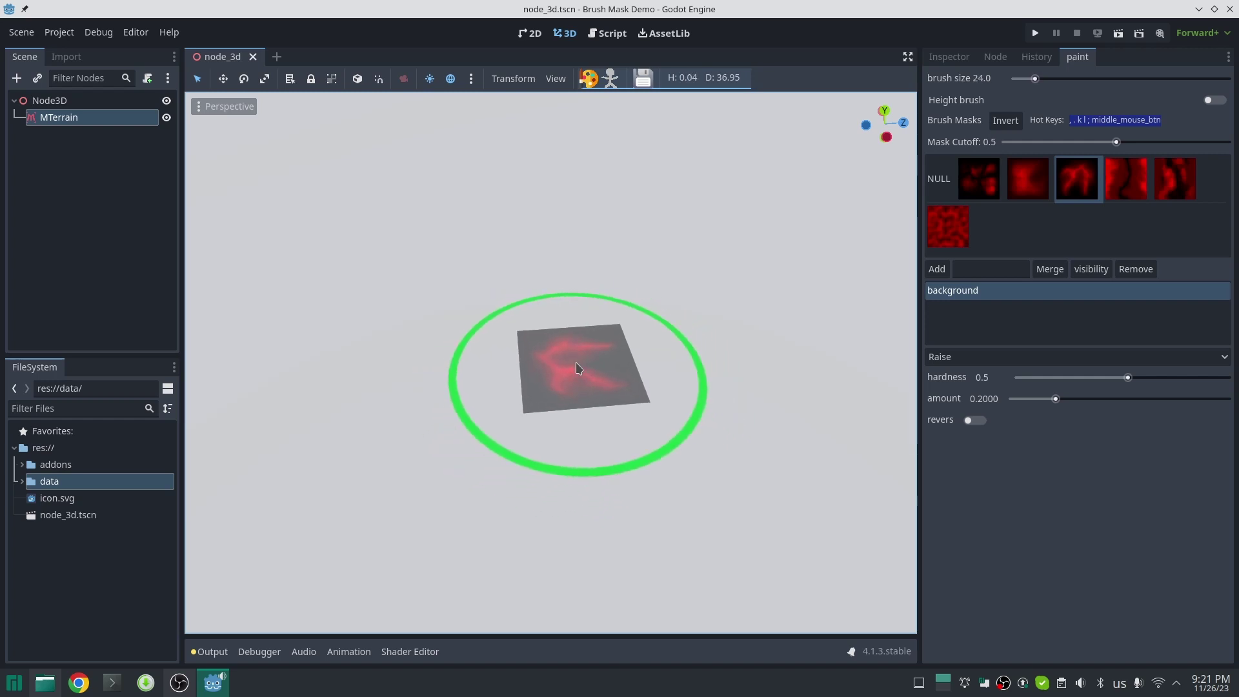
key("l")
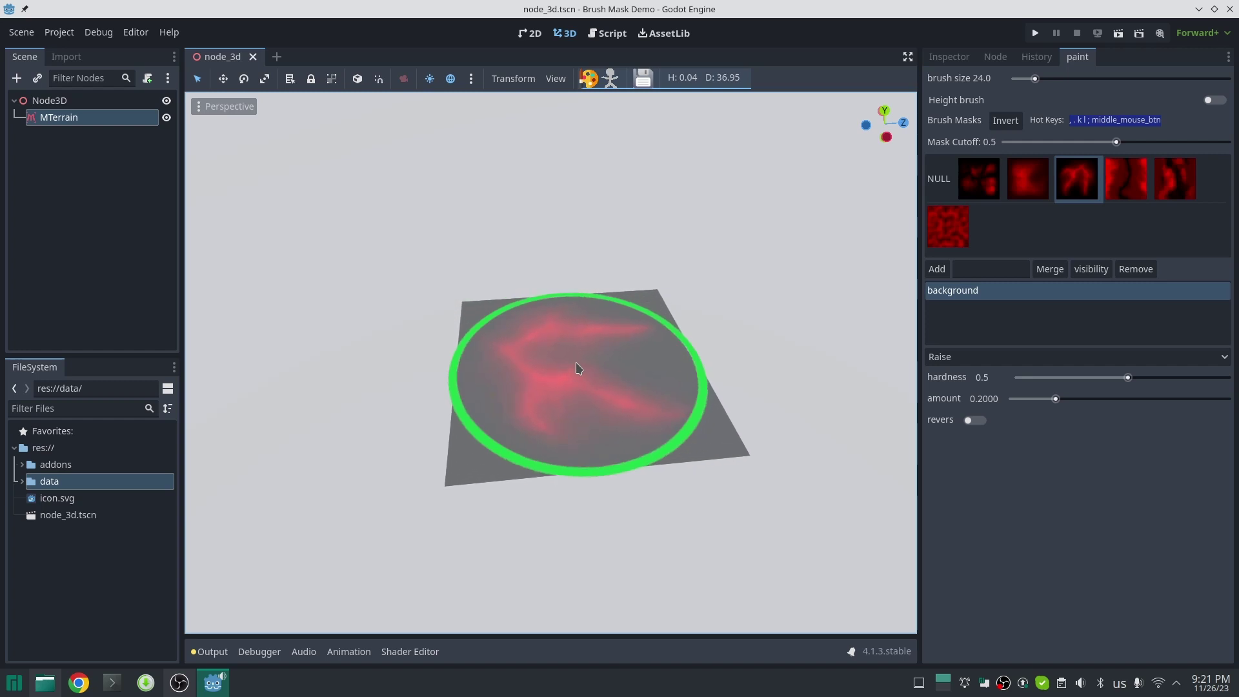
key("k")
key("l")
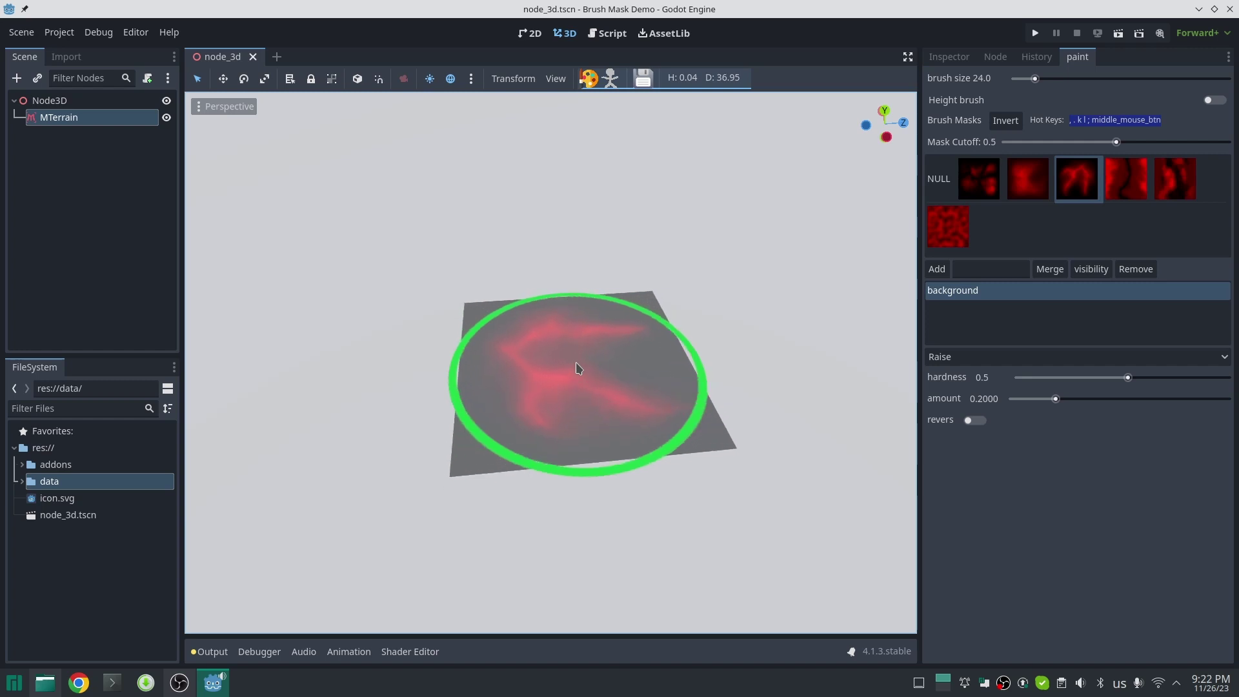
left_click(610, 351)
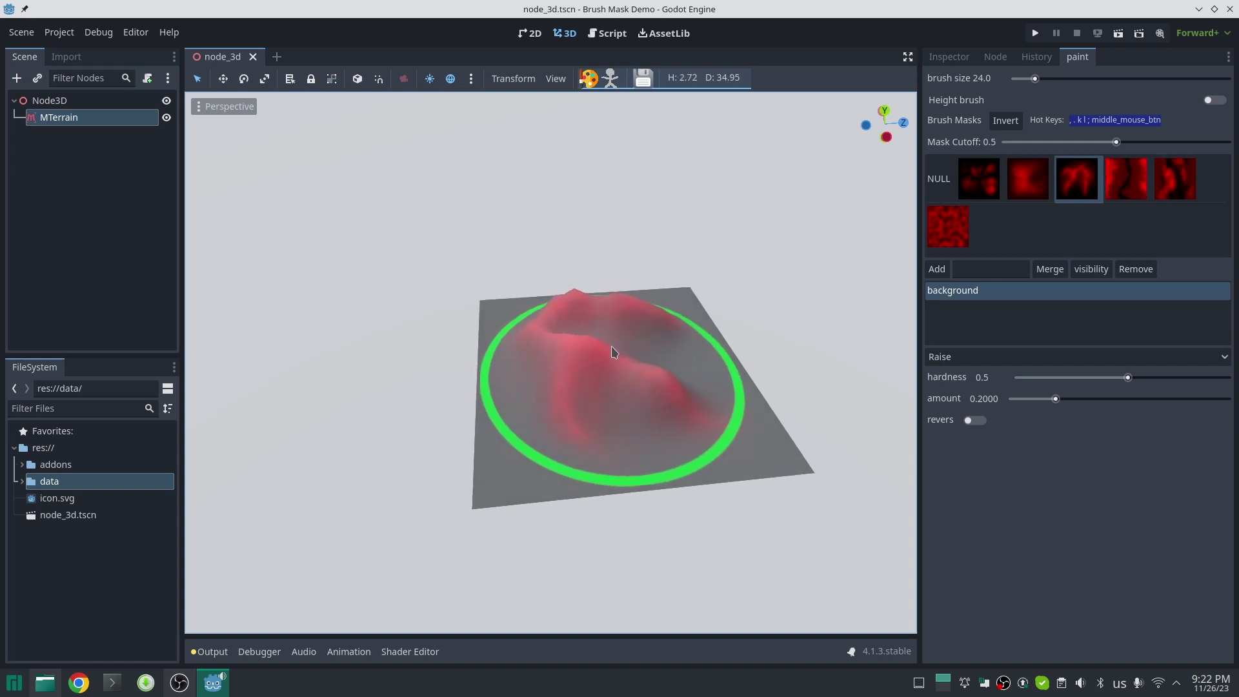
Clear the brush mask by choosing NULL.
key("s")
mouse_move(665, 457)
right_mouse_down()
mouse_move(606, 426)
mouse_move(516, 423)
mouse_move(672, 437)
right_mouse_up()
scroll(620, 348, "up", 2)
key("w")
key("a")
scroll(620, 349, "up", 2)
left_click(944, 189)
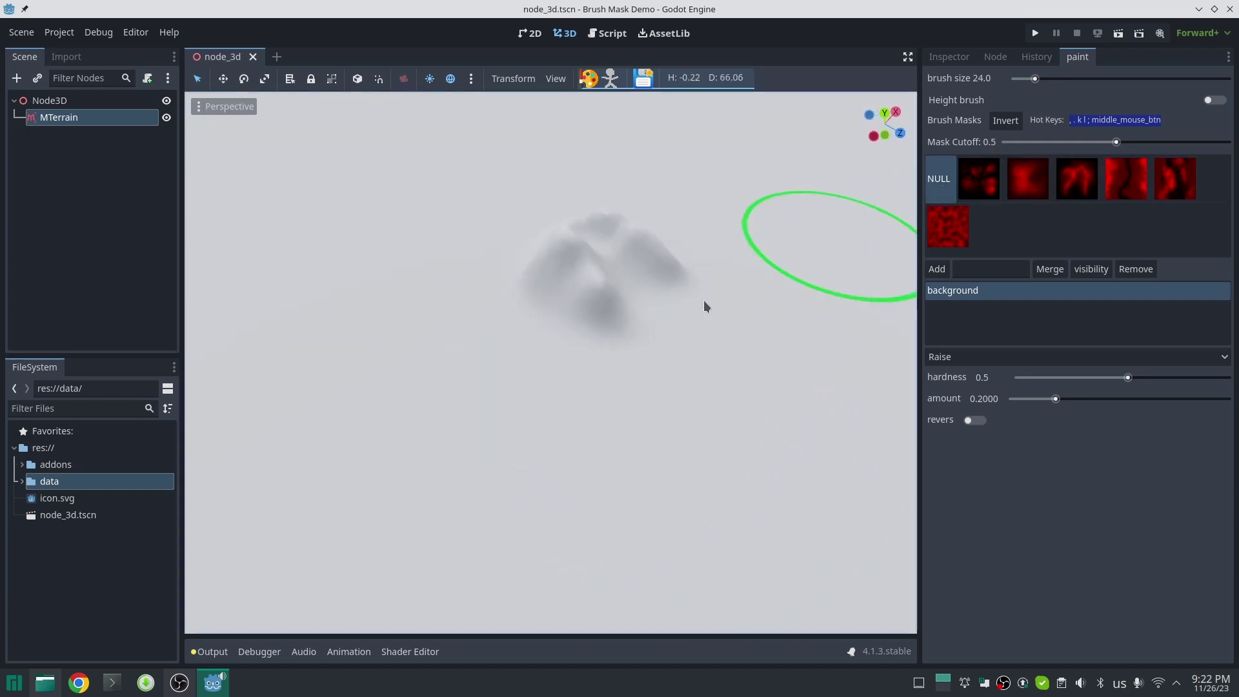
Raise the terrain with the unmasked brush over and beside the existing masked hill.
key("e")
scroll(663, 328, "down", 4)
right_click_drag(670, 327, 697, 282)
key("w")
scroll(664, 310, "down", 8)
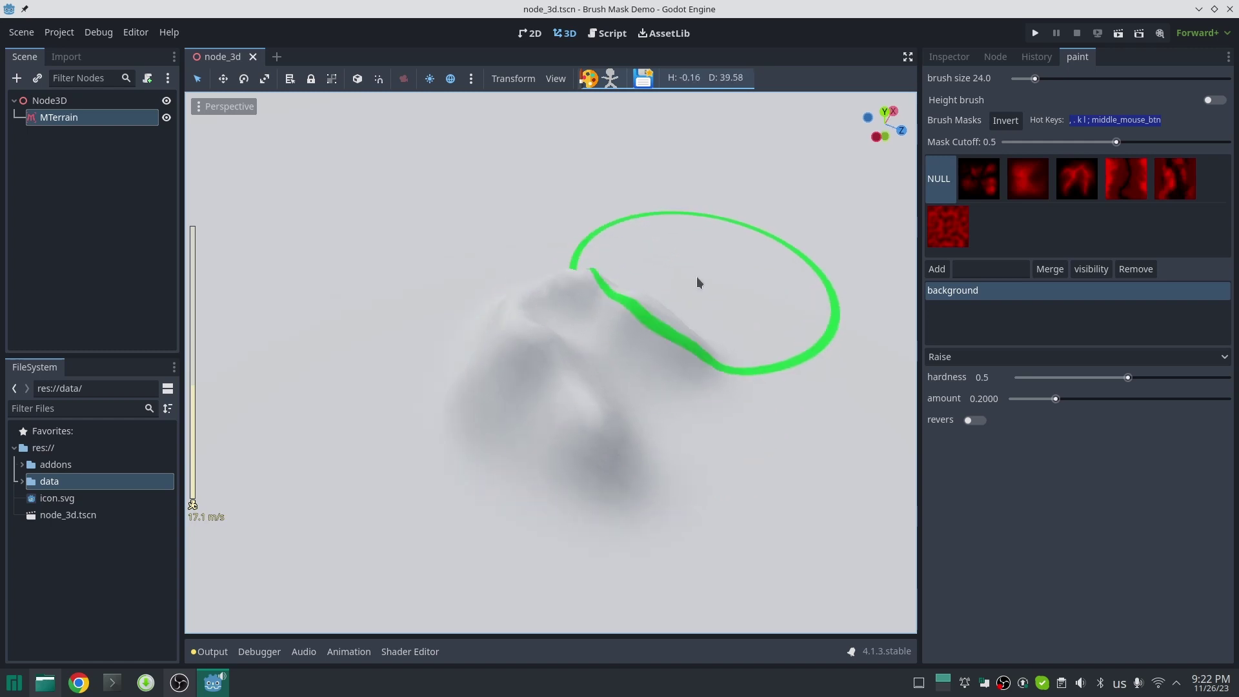
mouse_move(688, 278)
left_mouse_down()
mouse_move(624, 314)
mouse_move(543, 446)
mouse_move(618, 387)
left_mouse_up()
right_click_drag(619, 387, 497, 424)
key("s")
scroll(581, 393, "down", 2)
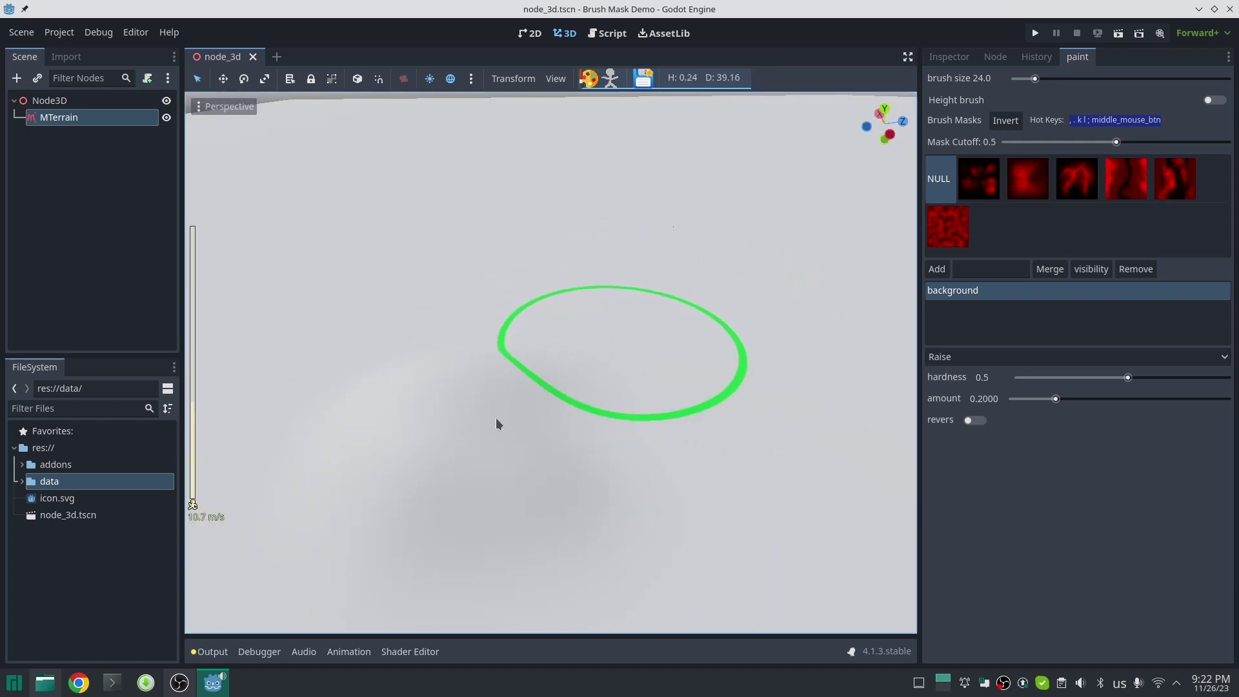
Switch to the Smooth brush in GAUSSIAN mode and lower its amount to about 0.15.
left_click(986, 361)
left_click(969, 414)
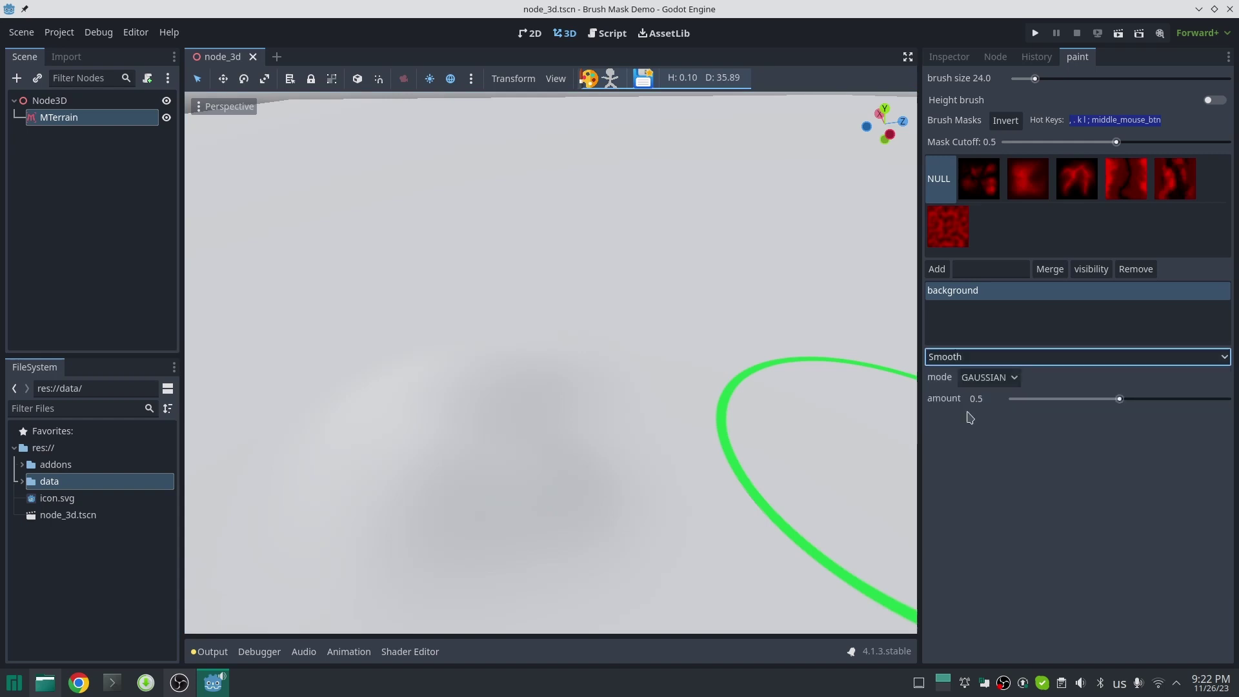
left_click(1001, 381)
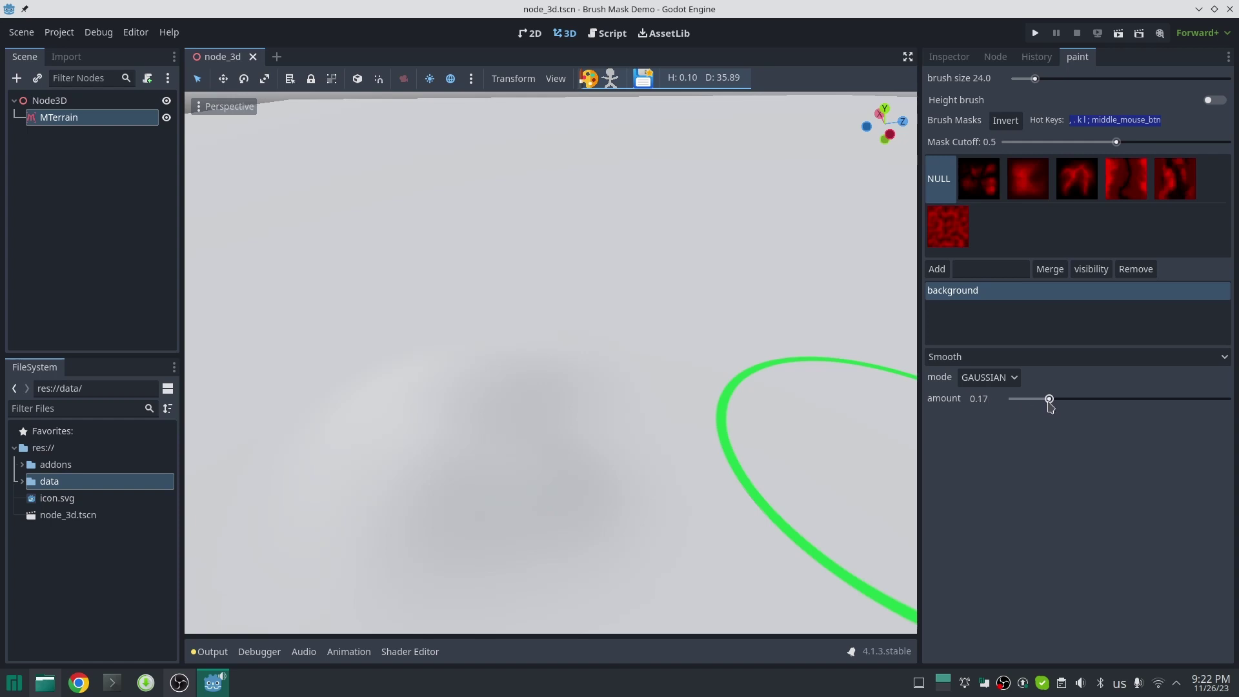
Raise another hill through the arch-shaped mask with the Raise brush, and reset the brush mask to NULL.
left_click(1077, 178)
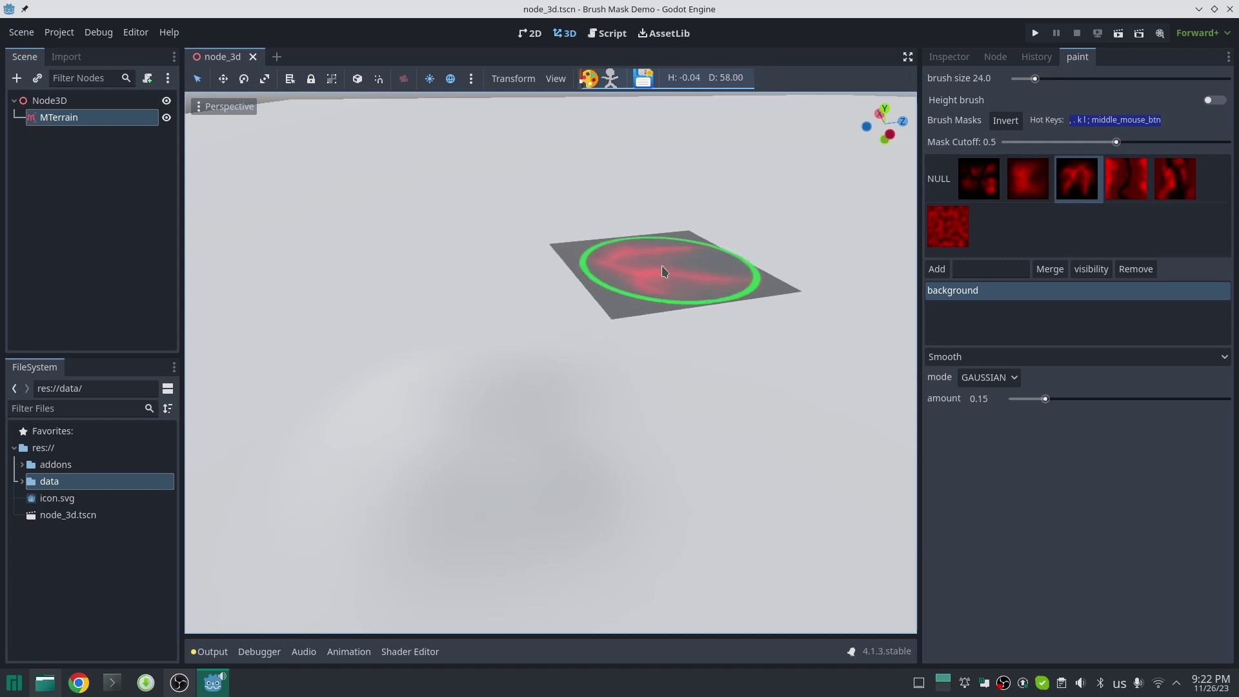
left_click(972, 358)
left_click(961, 379)
left_click_drag(708, 270, 712, 274)
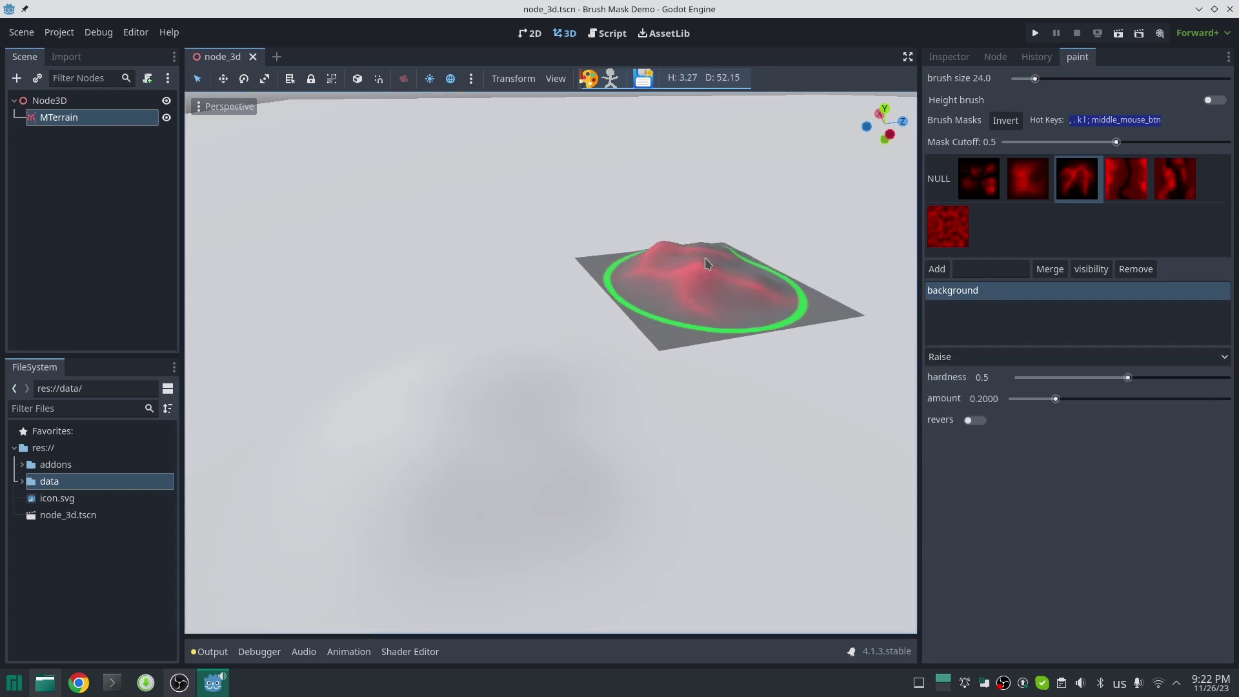
right_click_drag(646, 348, 599, 369)
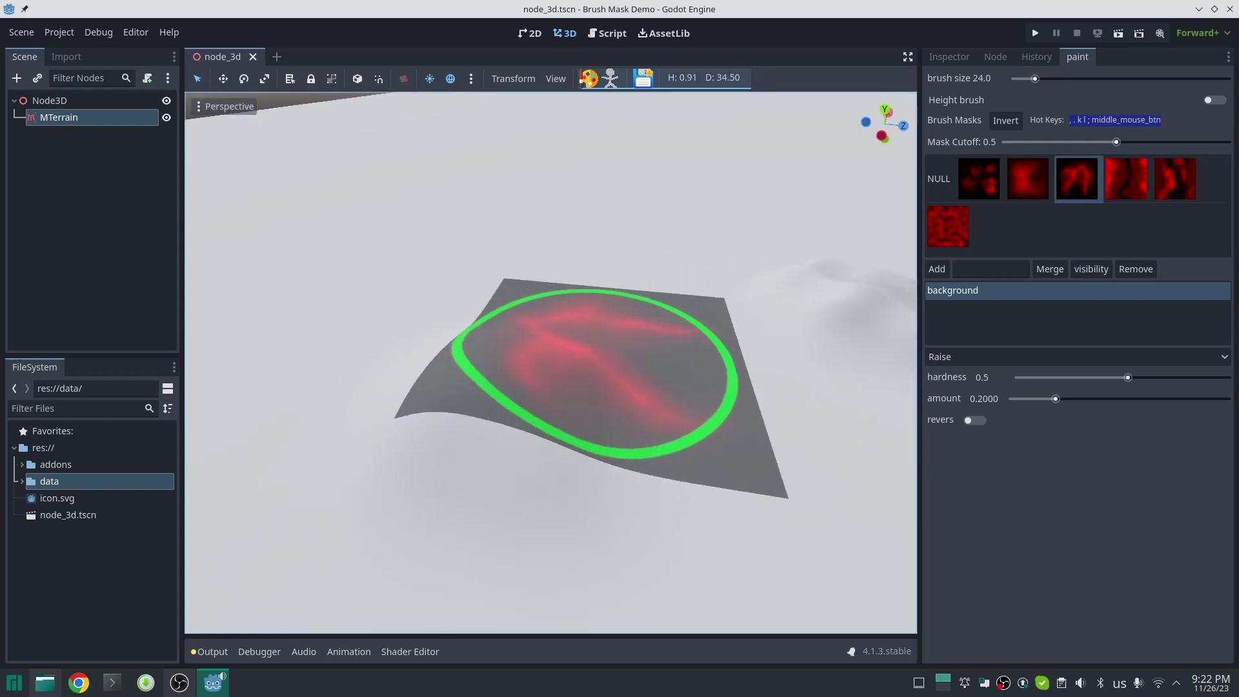
left_click(947, 180)
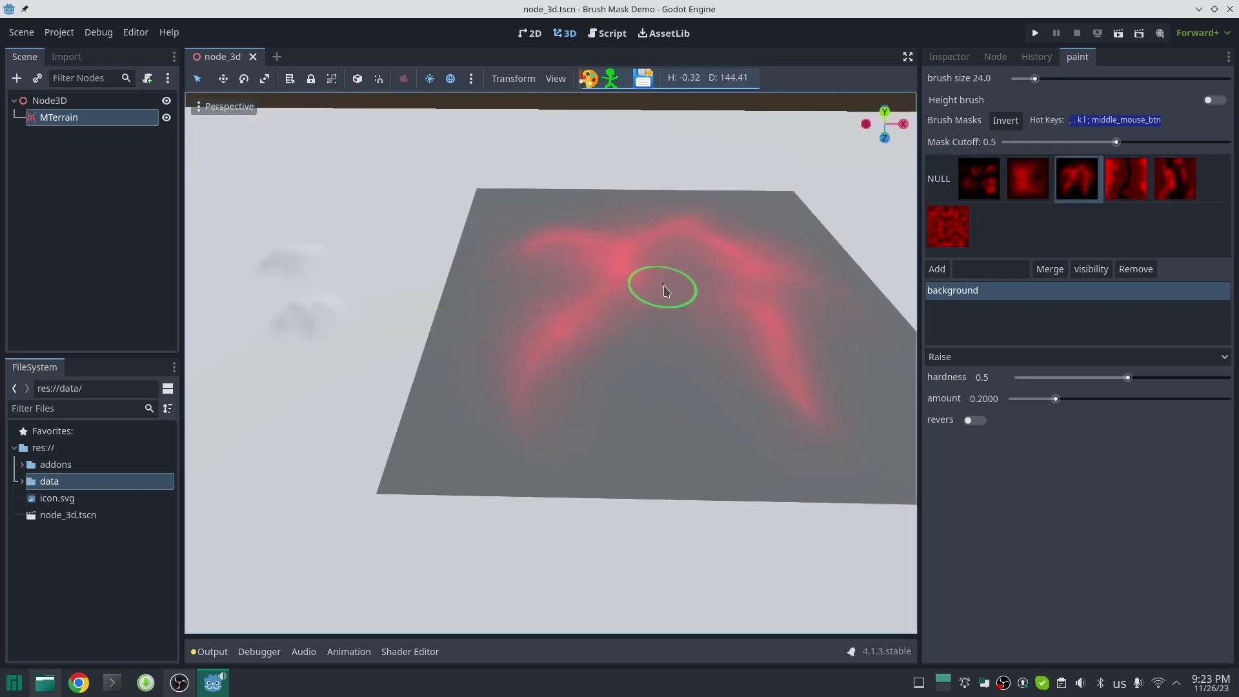
Enlarge the arch-shaped brush mask so it extends well beyond the brush circle.
key("period")
key("period")
key("period")
key("period")
key("period")
key("period")
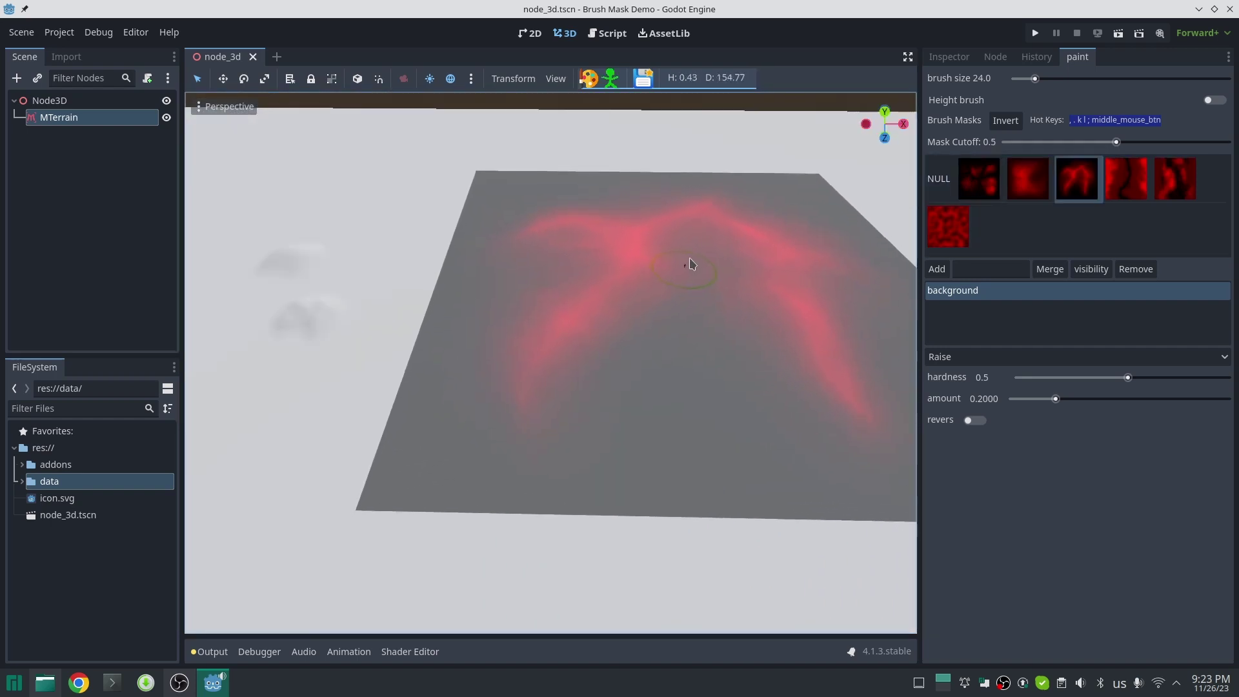
Scale the arch-shaped brush mask up further until its preview fills most of the visible ground beside the small hills.
key("period")
key("period")
key("period")
key("period")
key("period")
key("period")
key("period")
key("period")
key("period")
key("period")
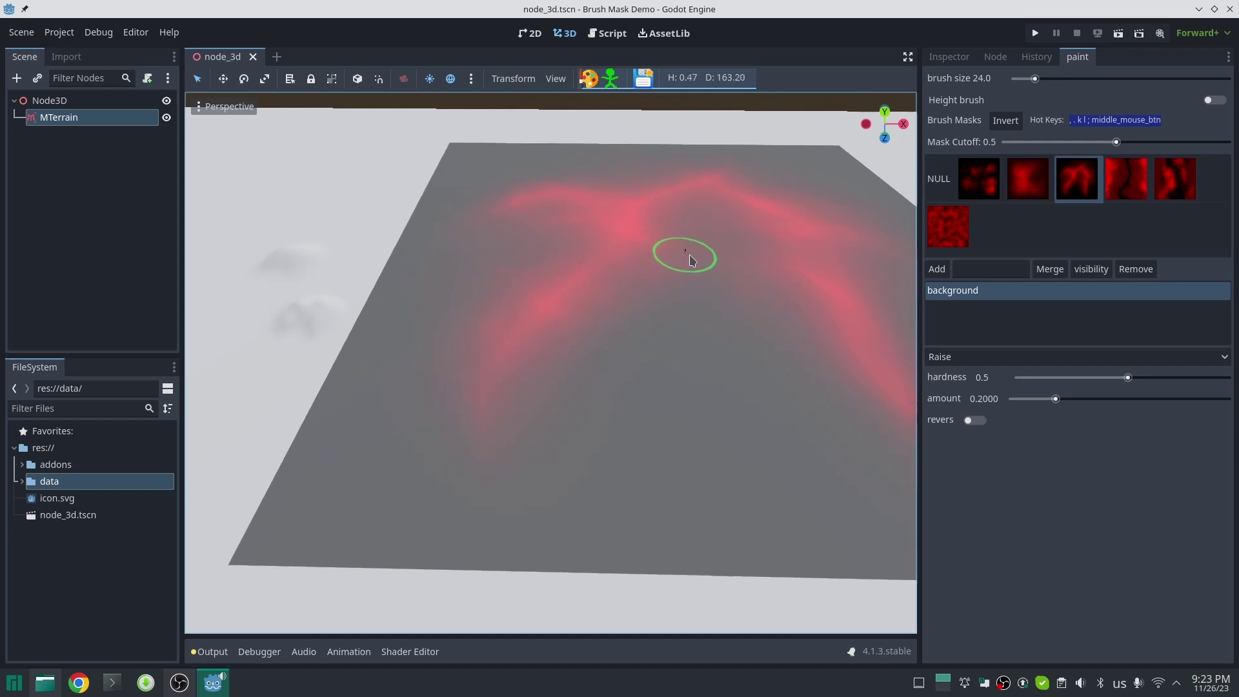
key("period")
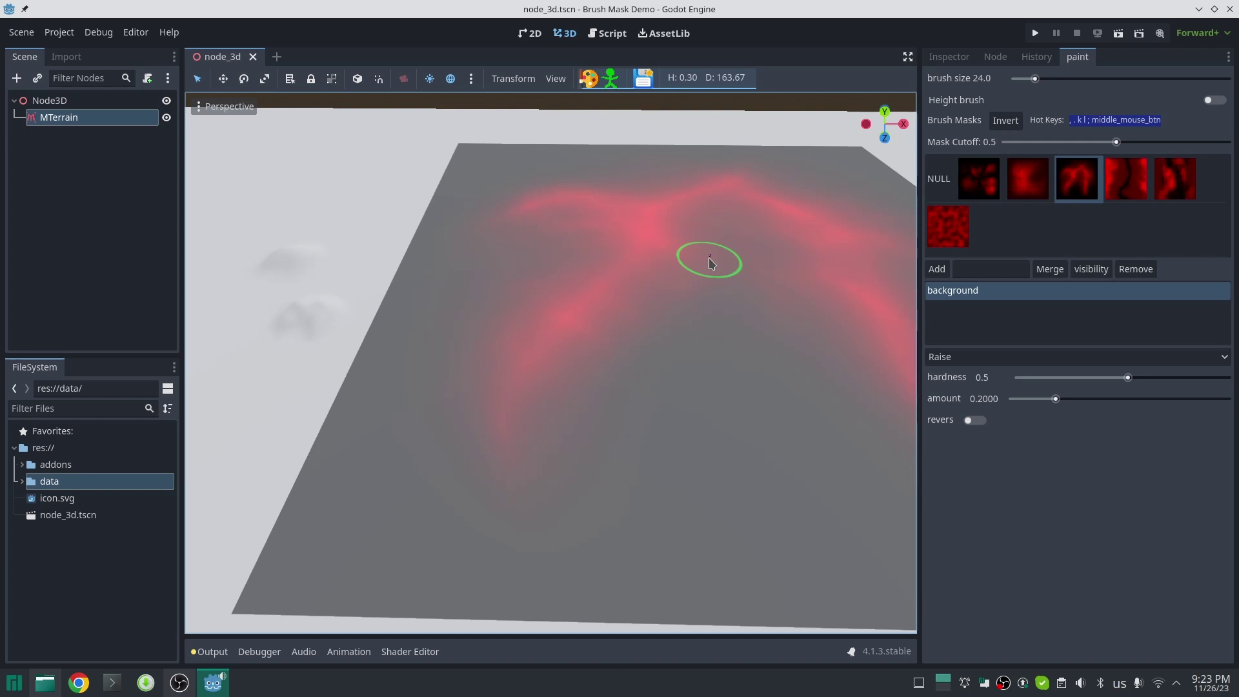
Raise a ridge along one long arm of the enlarged arch mask with brush size 69.5 and amount 0.66.
right_click_drag(740, 257, 765, 258)
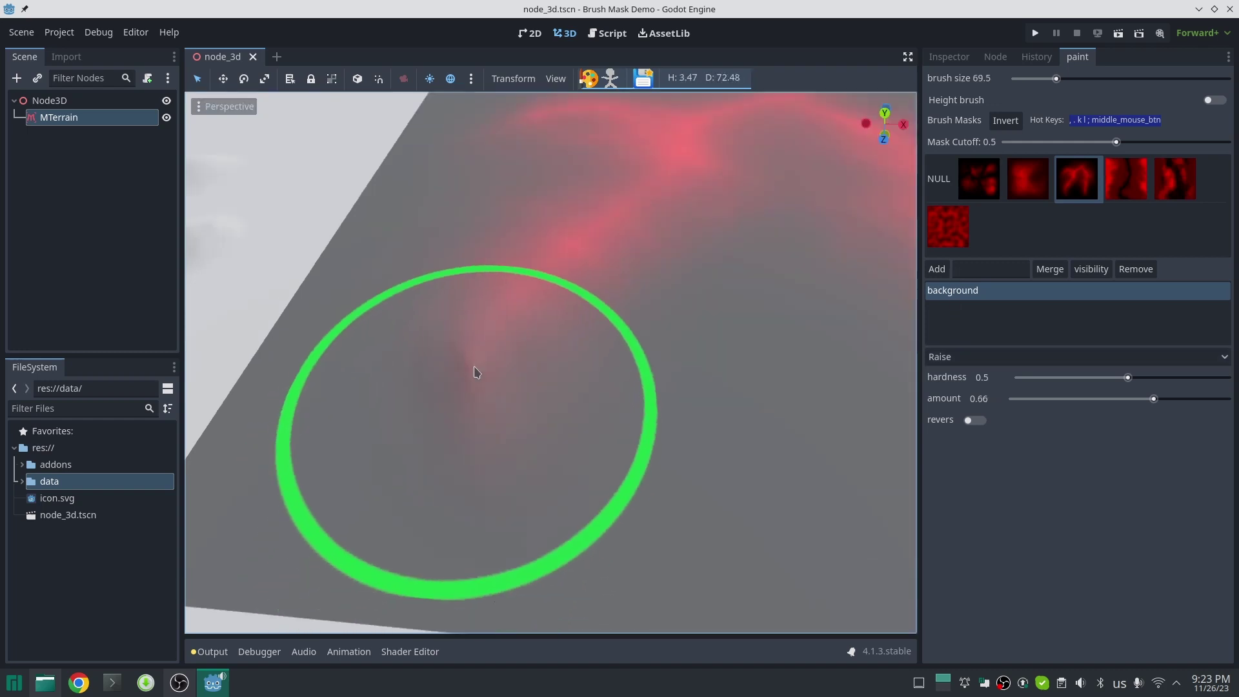
mouse_move(473, 366)
left_mouse_down()
mouse_move(499, 300)
mouse_move(603, 210)
left_mouse_up()
middle_click_drag(631, 386, 625, 352)
mouse_move(502, 298)
left_mouse_down()
mouse_move(495, 318)
mouse_move(681, 250)
mouse_move(651, 259)
mouse_move(675, 236)
left_mouse_up()
scroll(691, 232, "down", 5)
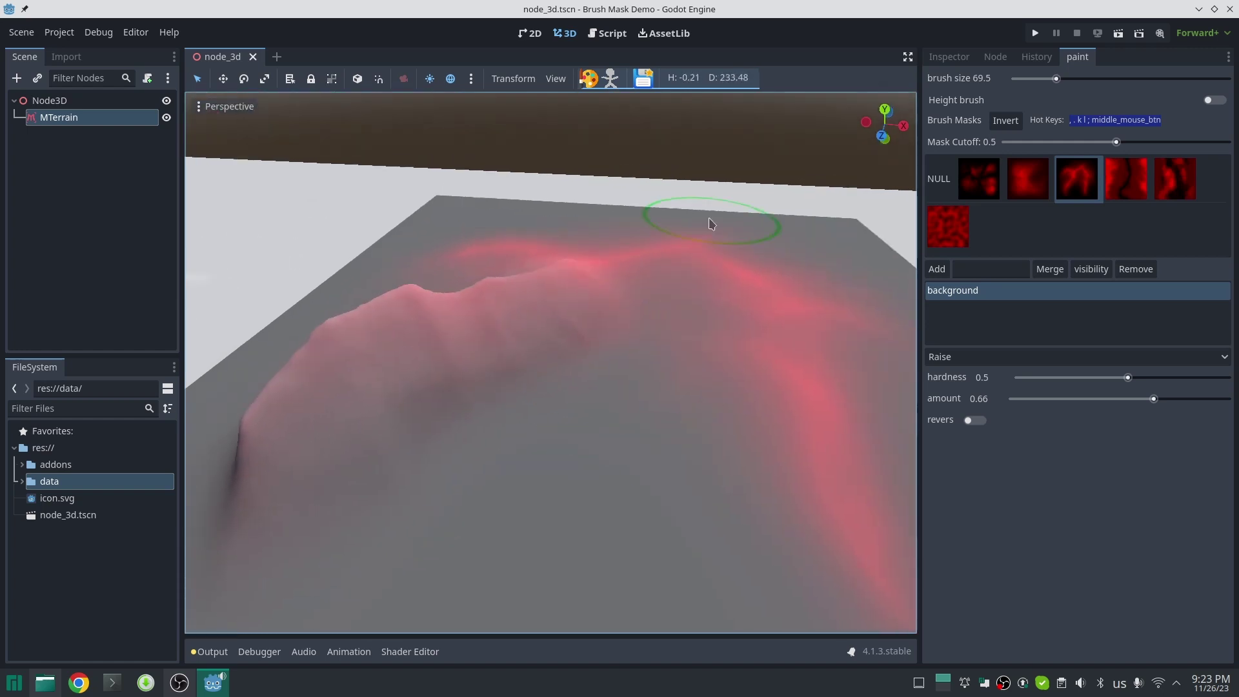
Raise the remaining branches of the arch mask to complete the ridge around the open valley.
left_click_drag(798, 354, 744, 344)
right_click_drag(744, 343, 744, 344)
key("s")
scroll(744, 343, "up", 3)
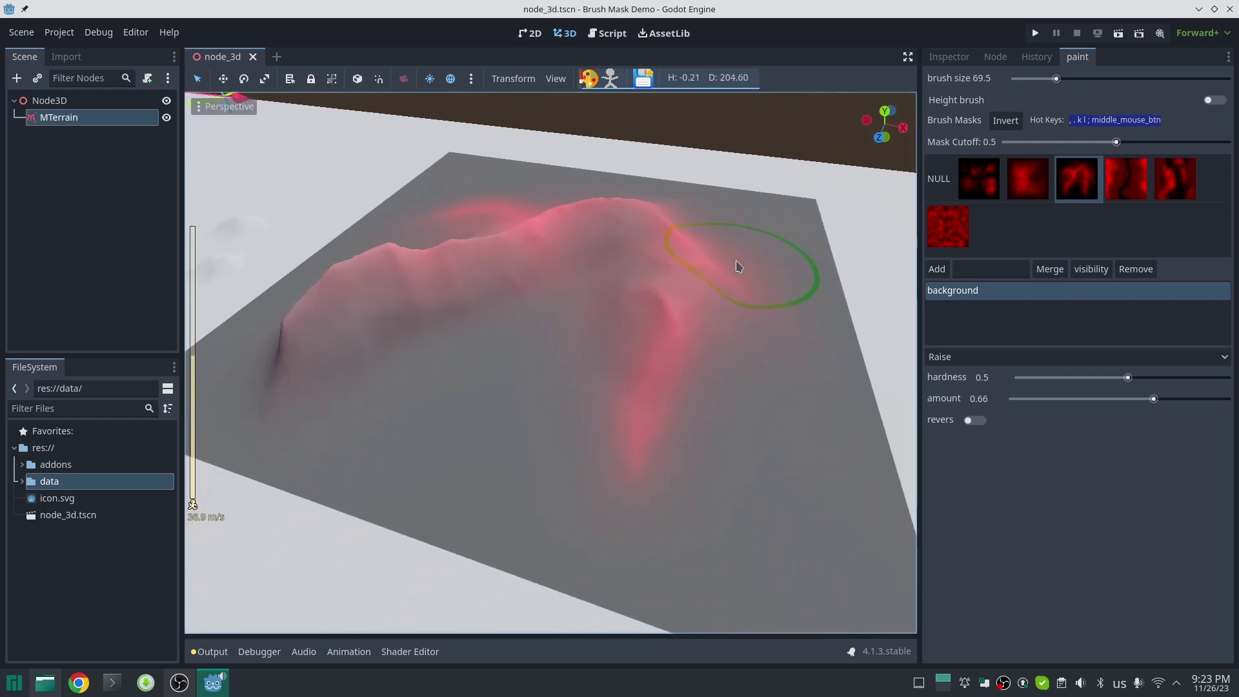
left_click_drag(680, 291, 659, 433)
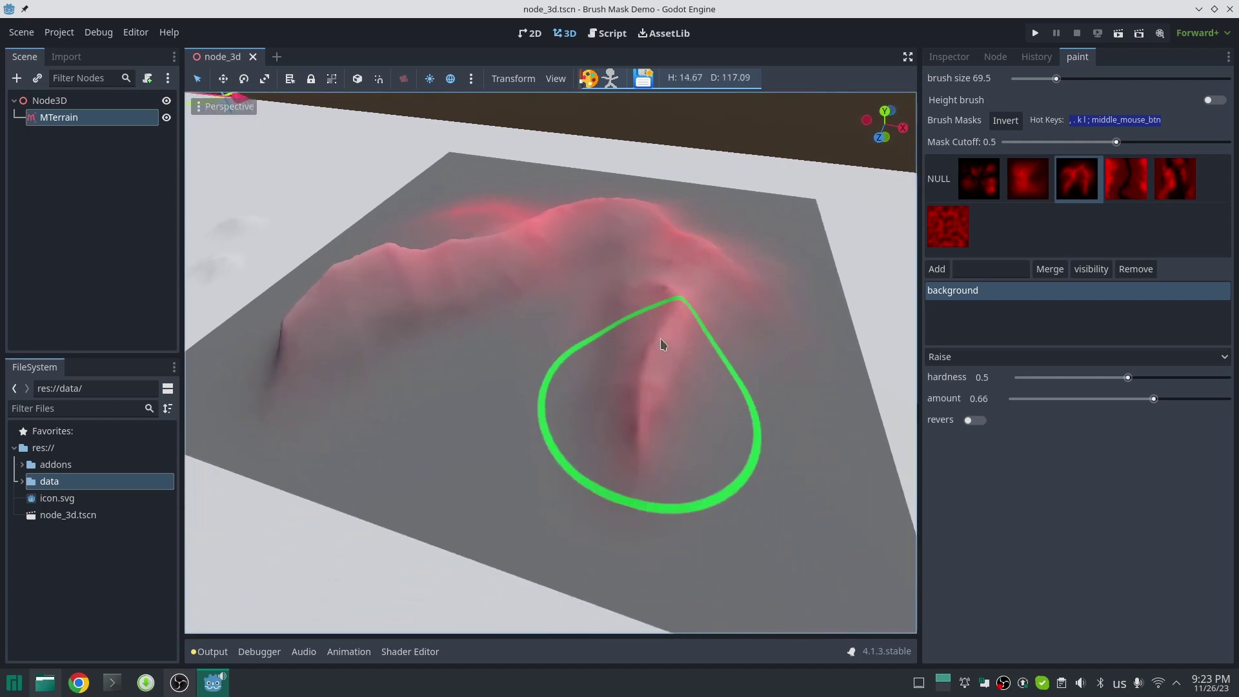
left_click_drag(660, 434, 649, 466)
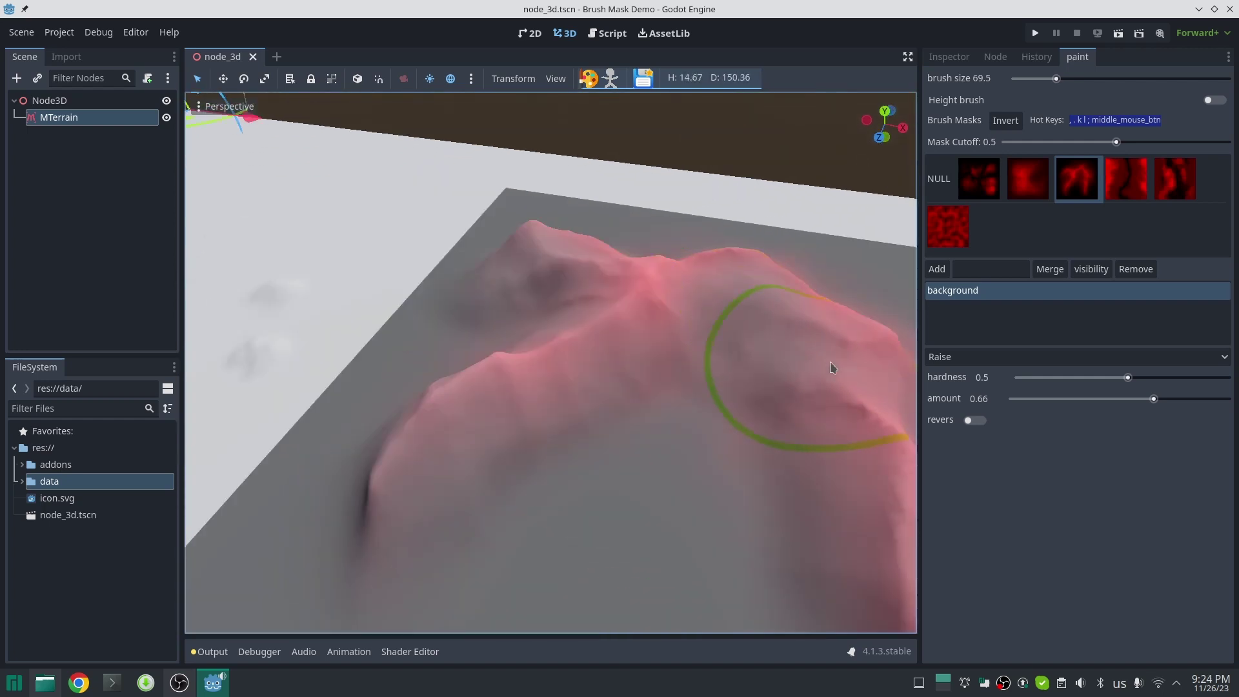
Place the arch-shaped mask over the flat ground beside the new ridge and rotate it.
right_click_drag(819, 412, 819, 412)
key("s")
scroll(818, 412, "up", 3)
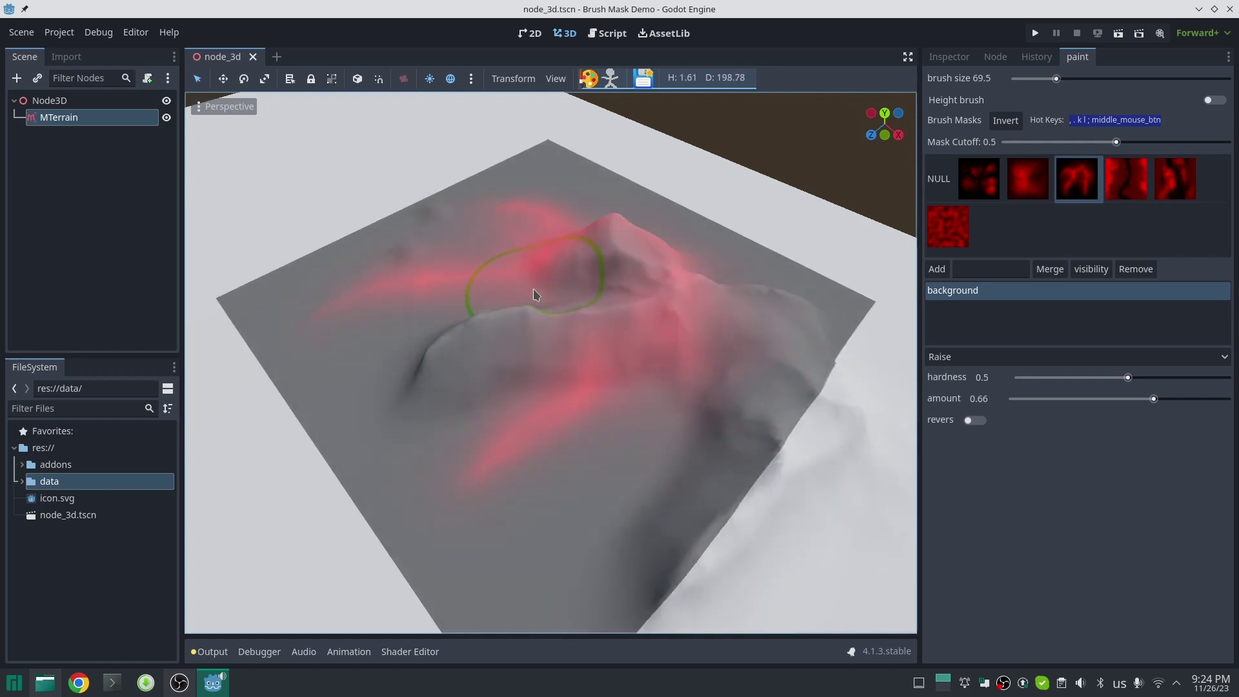
right_click_drag(658, 374, 626, 349)
right_click_drag(533, 288, 535, 285)
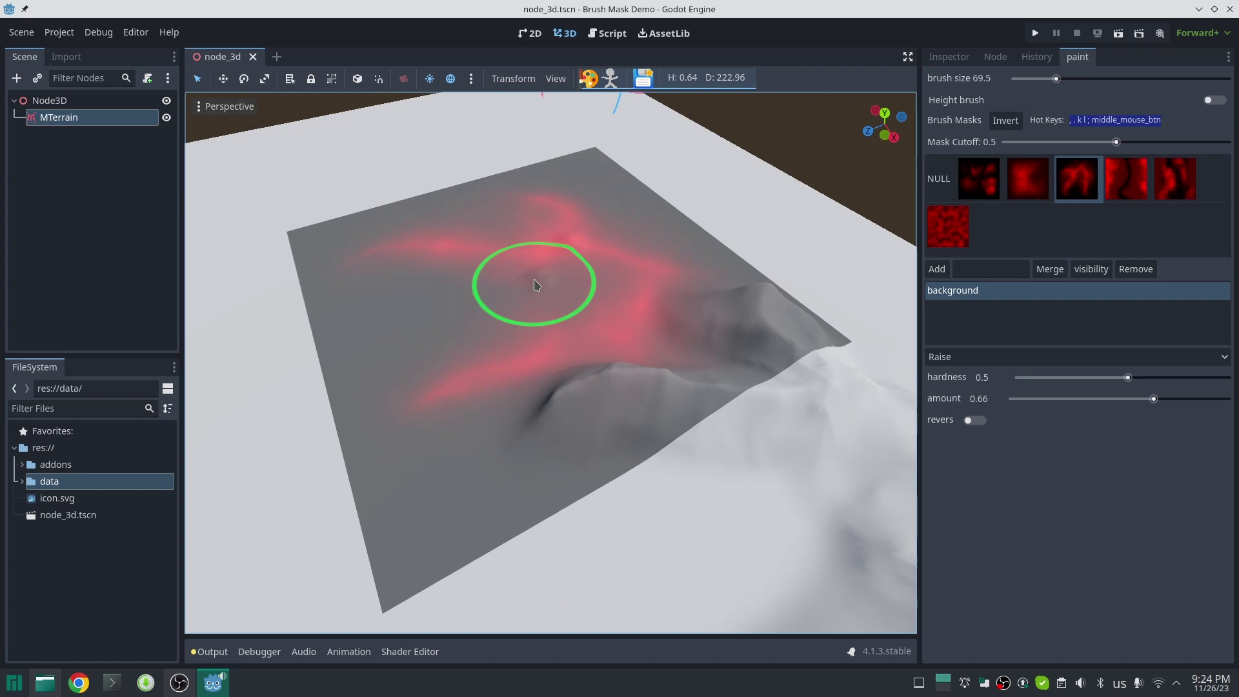
key("k")
key("k")
key("k")
key("k")
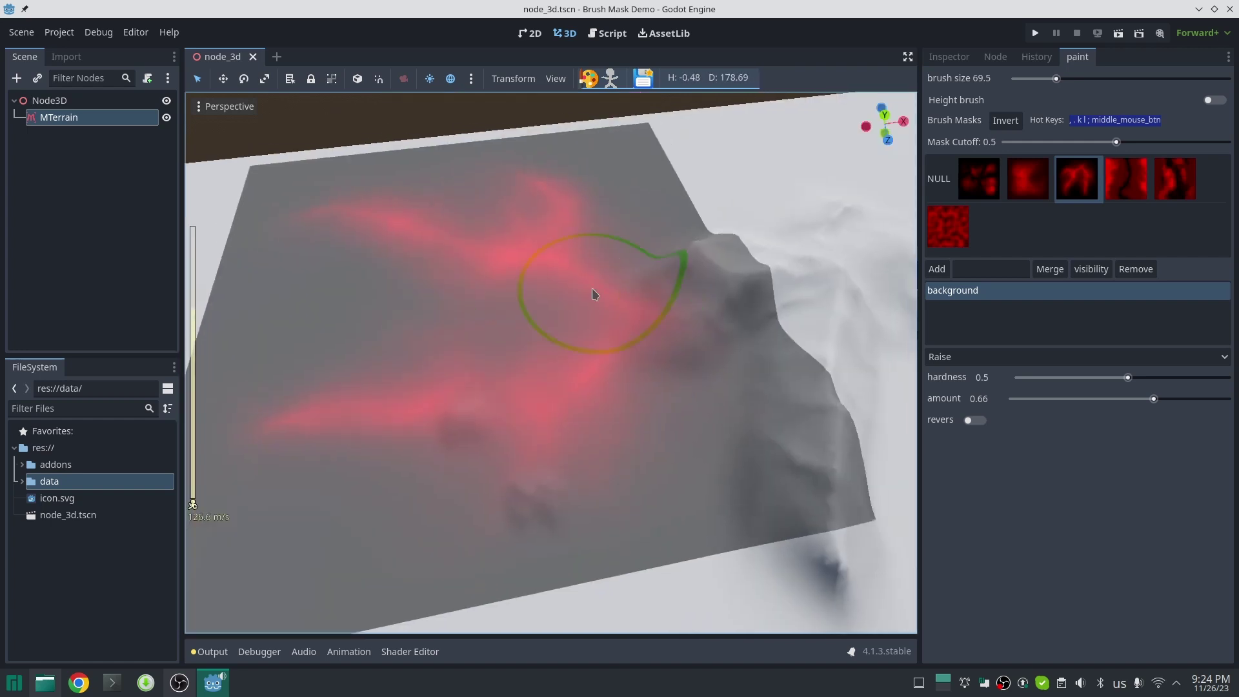
Raise new ridges along the two long arms of the rotated arch mask.
left_click_drag(656, 297, 544, 379)
left_click_drag(430, 388, 311, 385)
middle_click_drag(311, 385, 413, 351)
left_click_drag(553, 244, 259, 332)
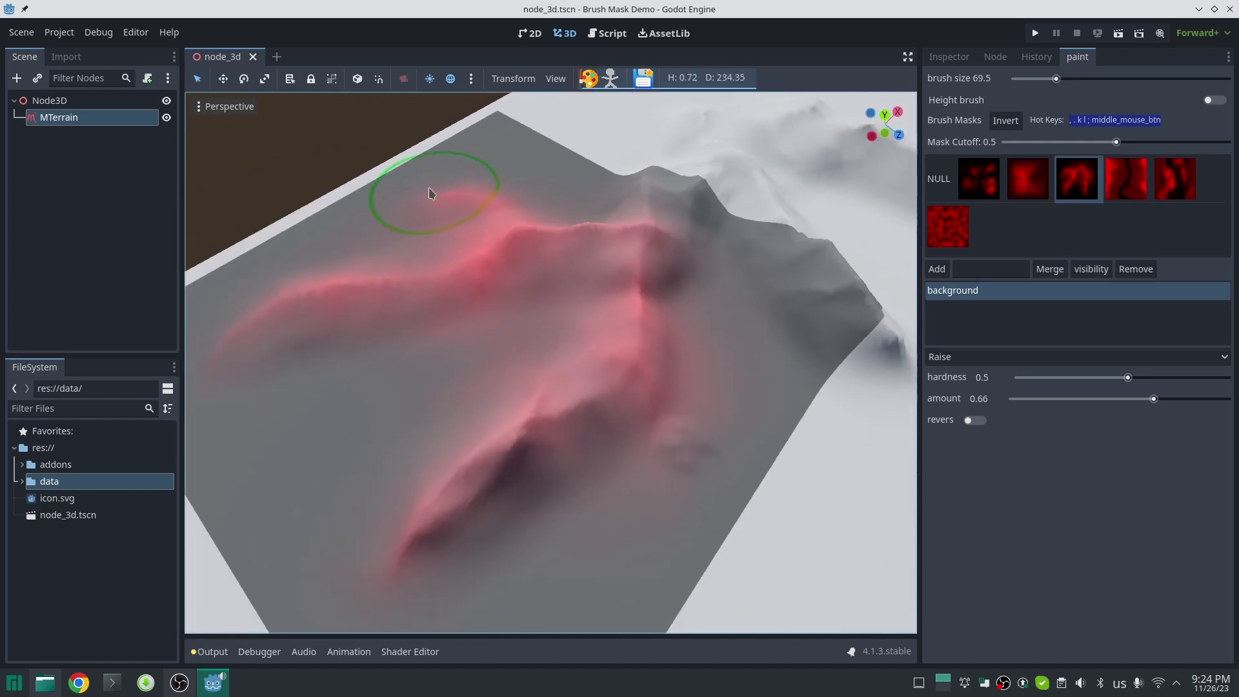
Raise the short branch of the rotated mask and build up both long ridges further.
left_click_drag(431, 194, 492, 227)
left_click_drag(427, 276, 278, 321)
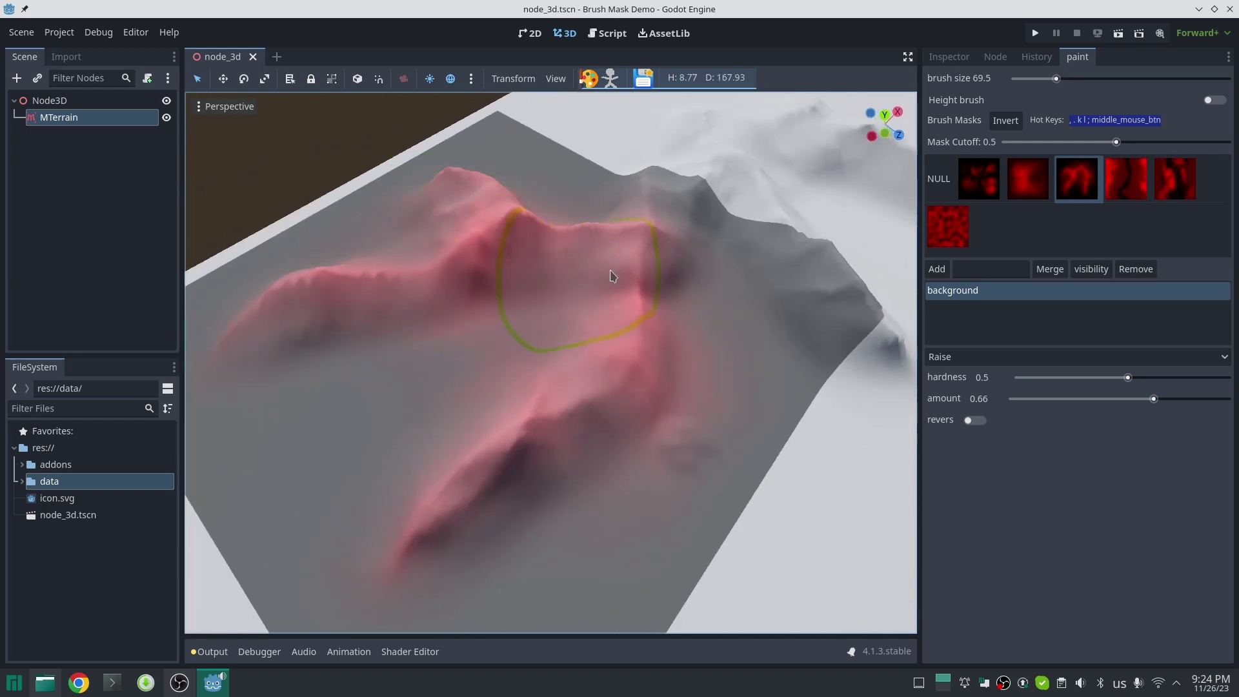
left_click_drag(604, 363, 414, 504)
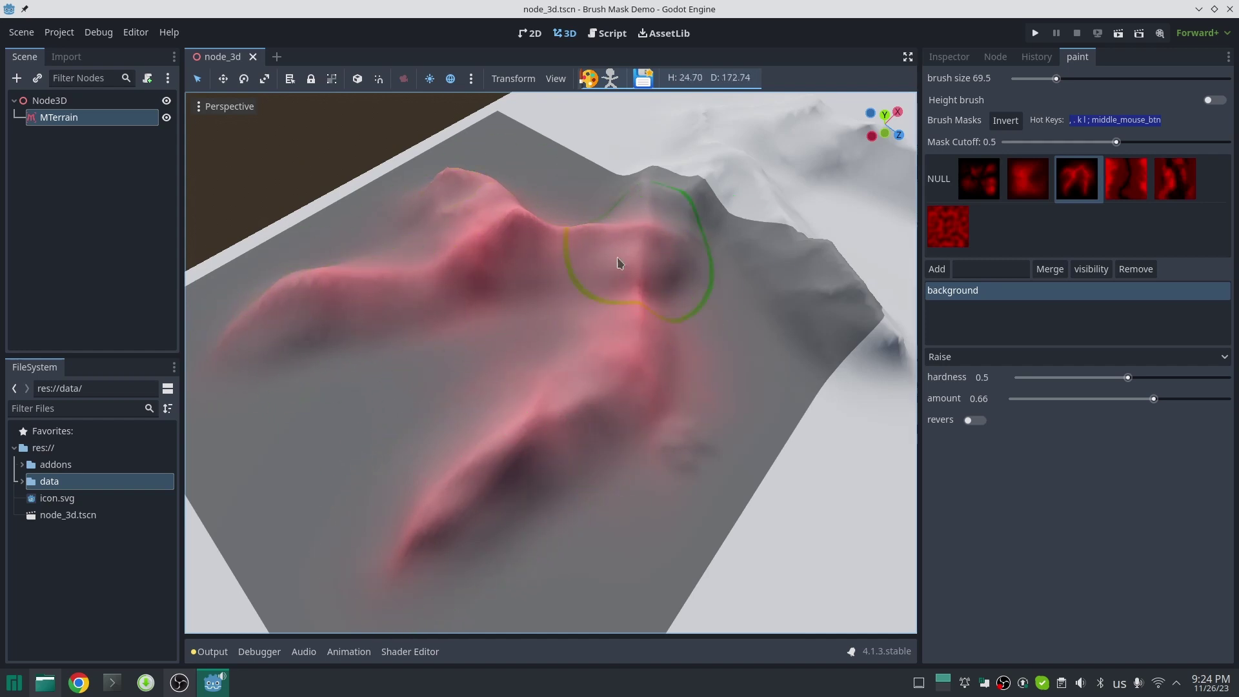
left_click_drag(609, 342, 420, 511)
Switch to the To Height brush and enlarge it to 264 so it spans the arch mask on open ground.
key("a")
right_click_drag(561, 394, 678, 394)
key("d")
right_click_drag(610, 374, 458, 339)
key("s")
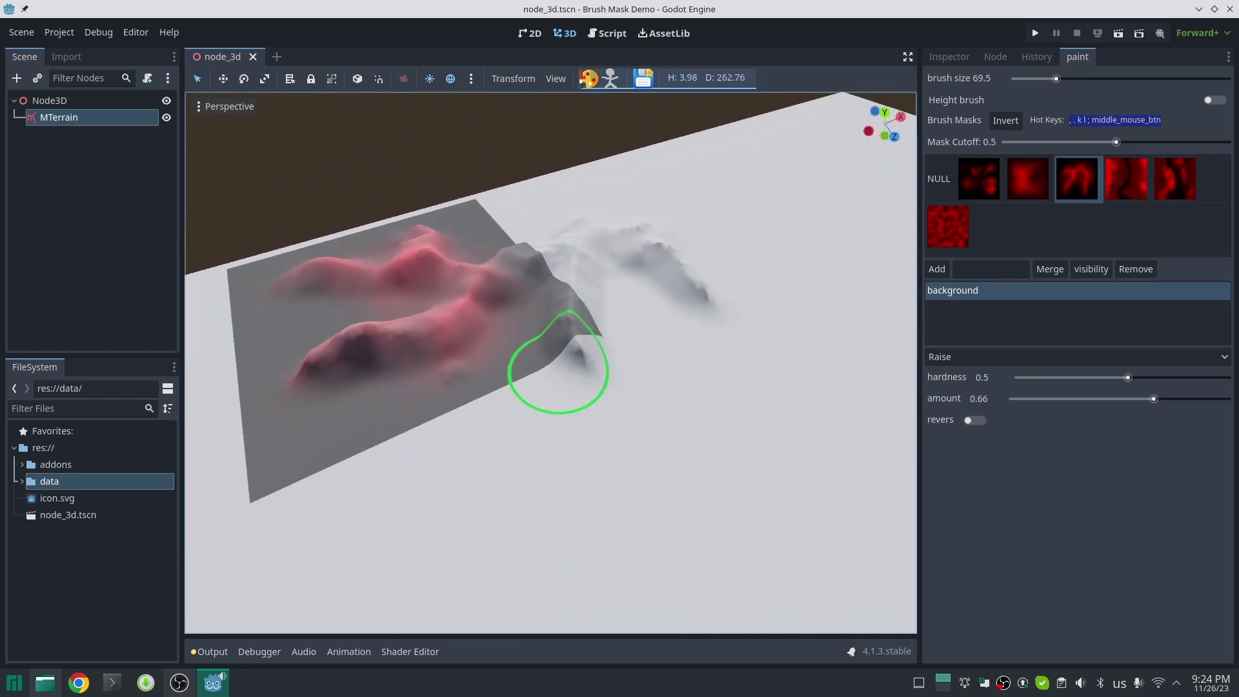
right_click_drag(559, 370, 523, 370)
key("s")
key("d")
left_click(973, 357)
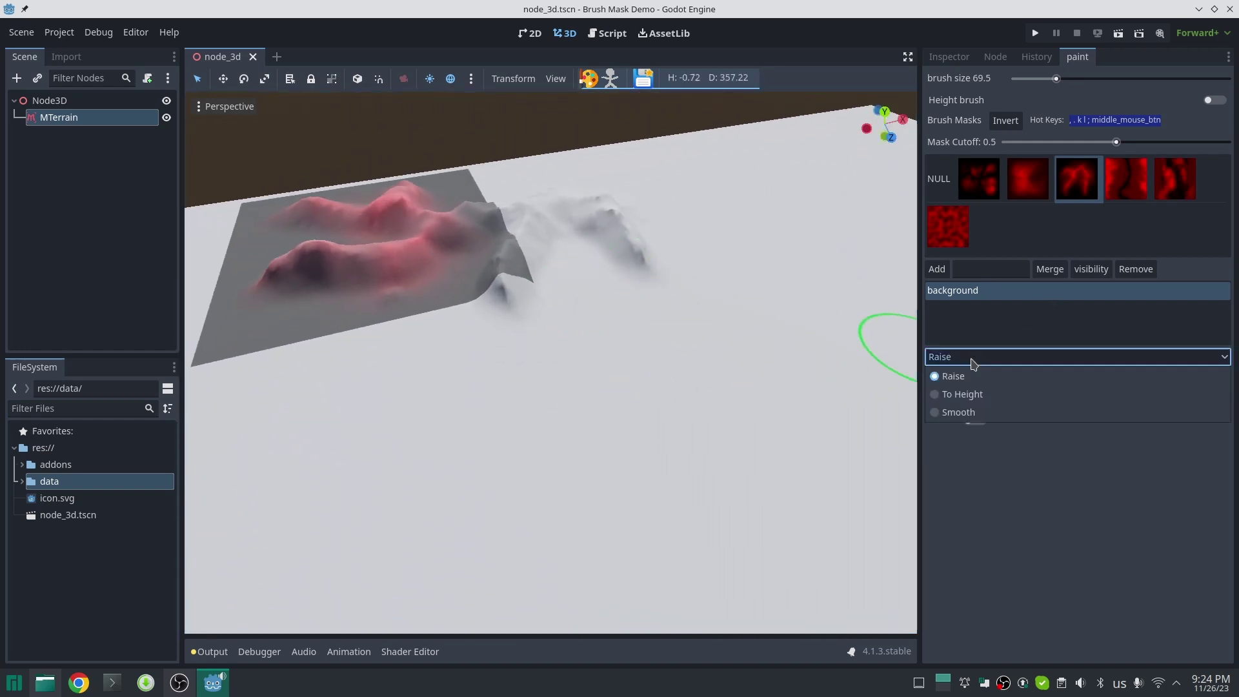
left_click(963, 393)
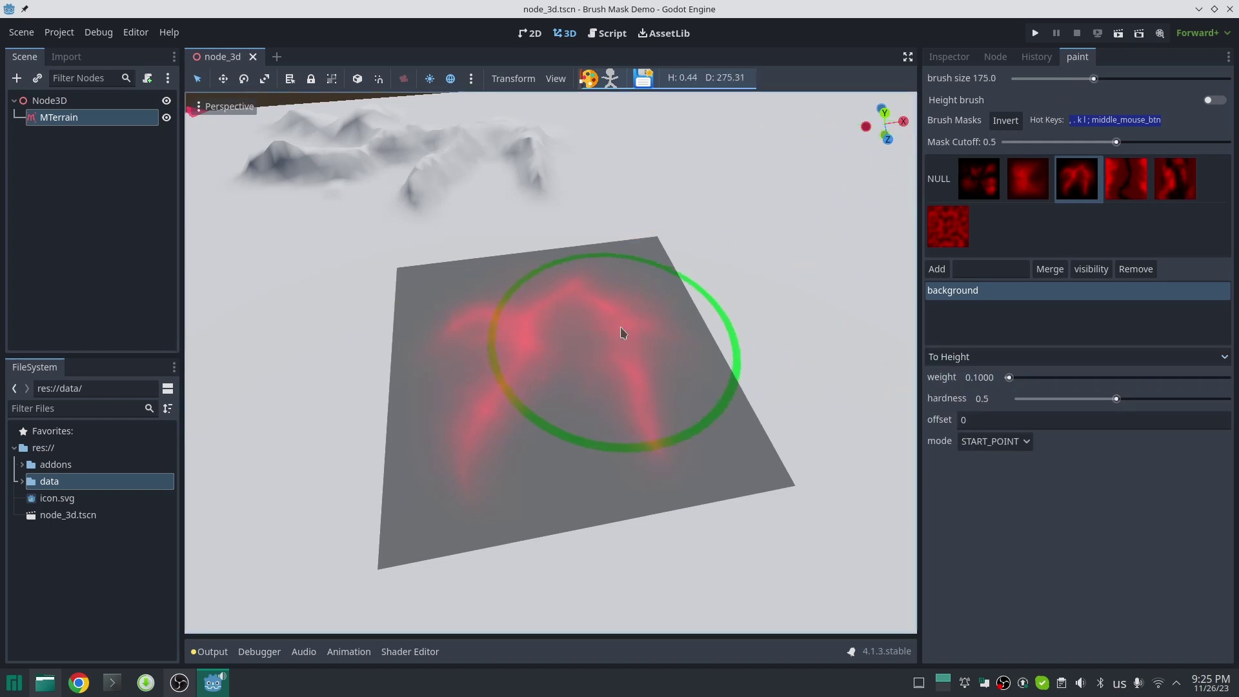
left_click_drag(1094, 79, 1120, 80)
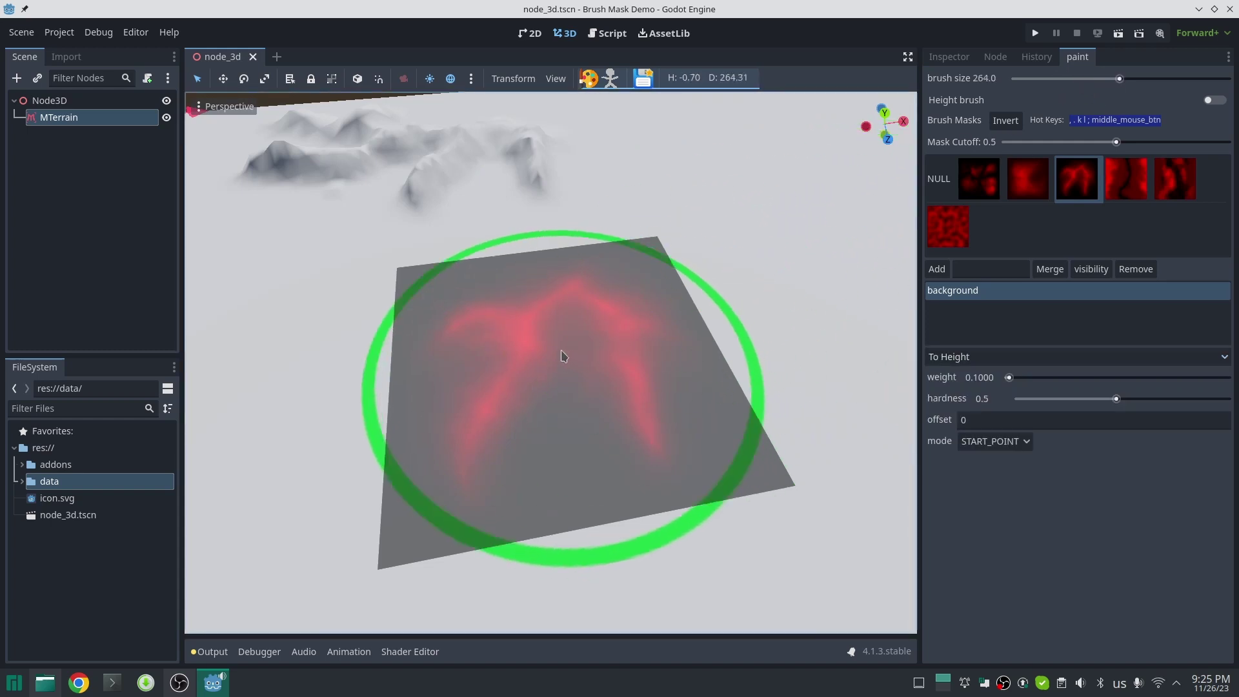
Set the To Height brush to ABSOLUTE mode with offset 50, hardness 0.79 and weight 0.97.
left_click(995, 441)
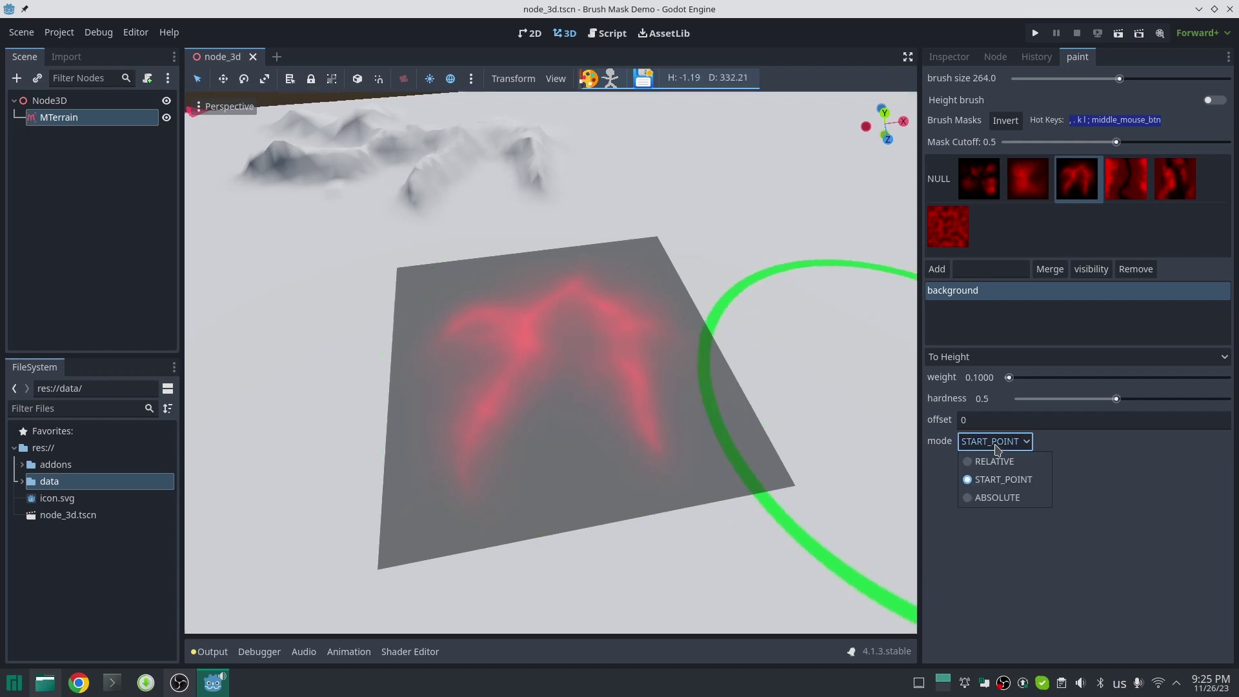
left_click(997, 498)
left_click(987, 421)
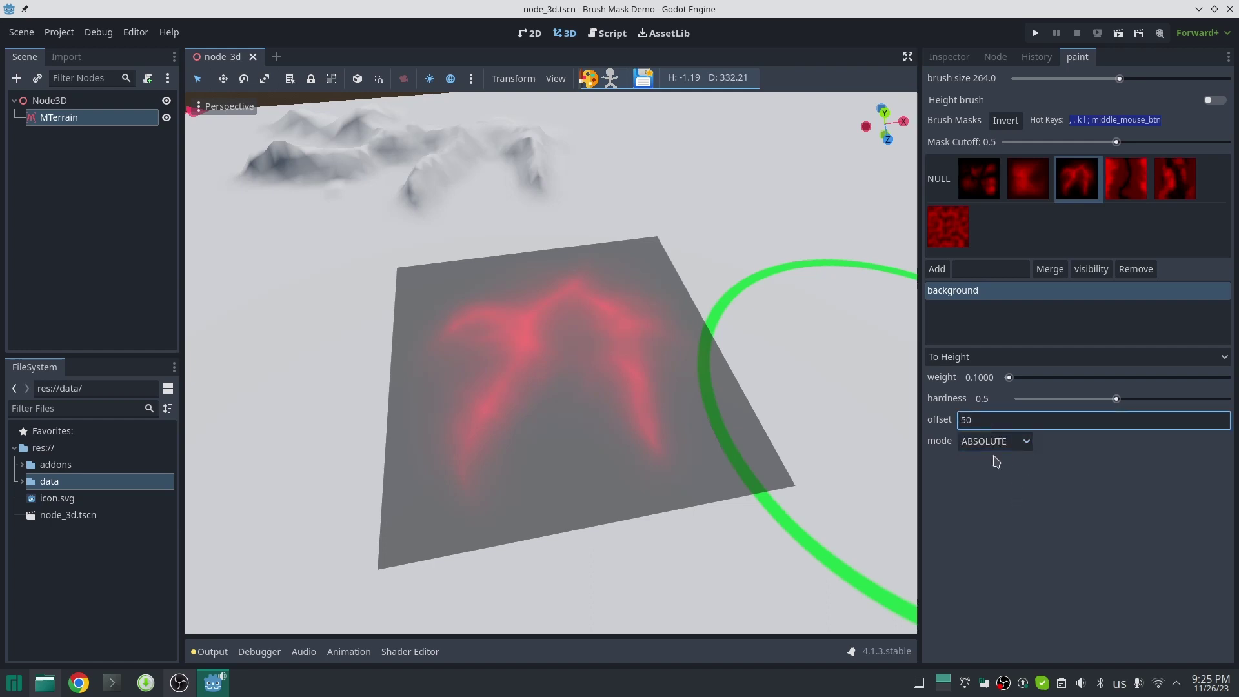
left_click_drag(1116, 399, 1187, 399)
left_click_drag(1010, 378, 1219, 378)
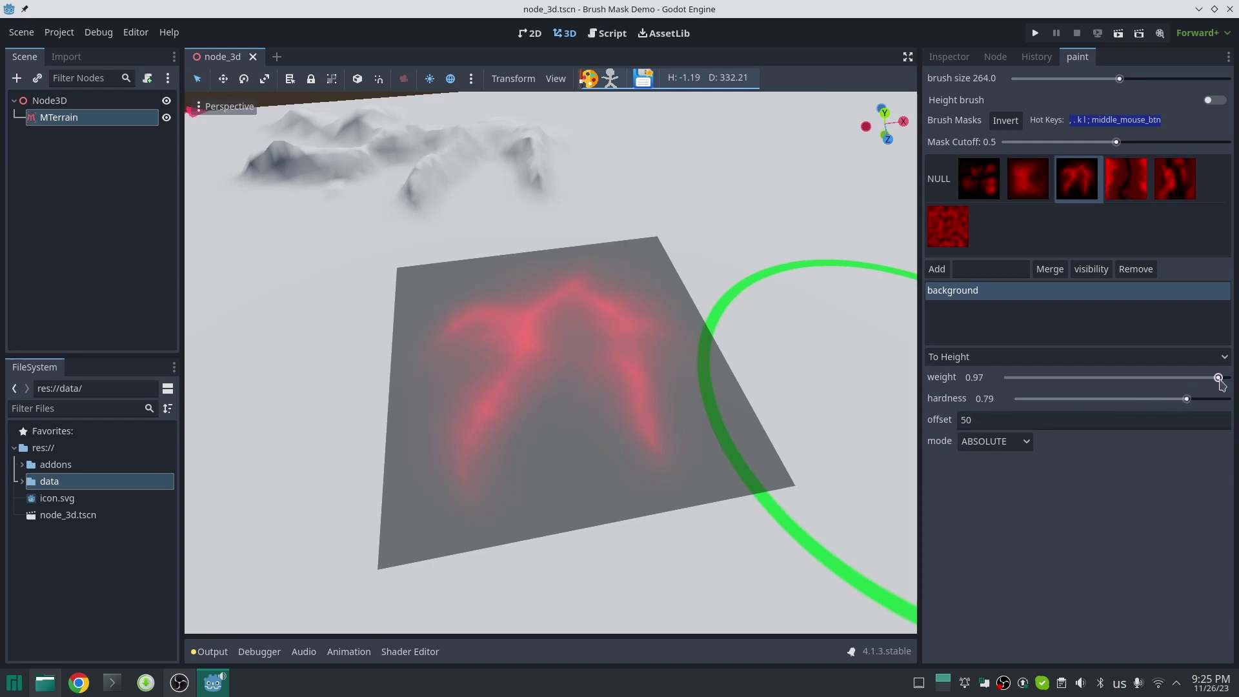
Raise a mountain through the arch mask with a single To Height application and inspect its slopes up close.
left_click(553, 355)
key("d")
mouse_move(636, 363)
right_mouse_down()
mouse_move(455, 362)
mouse_move(400, 332)
mouse_move(532, 352)
mouse_move(632, 339)
right_mouse_up()
scroll(629, 362, "up", 3)
key("w")
scroll(550, 363, "down", 8)
key("a")
key("w")
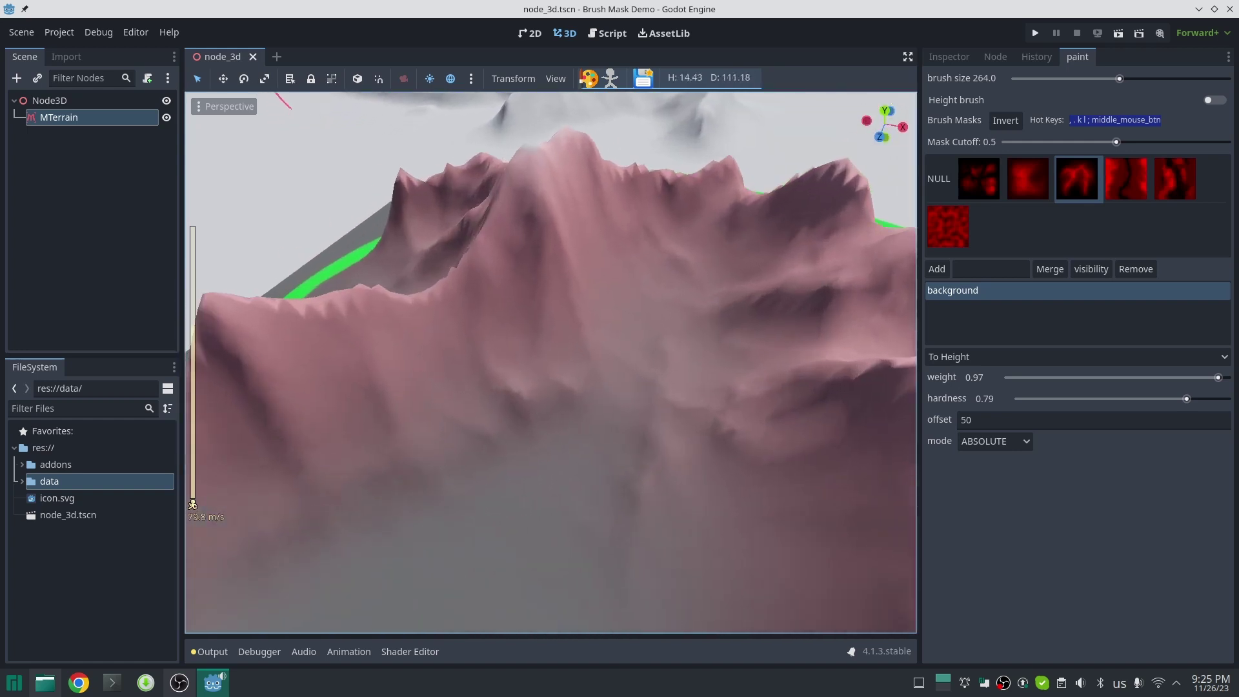
key("s")
key("a")
right_click_drag(522, 330, 567, 310)
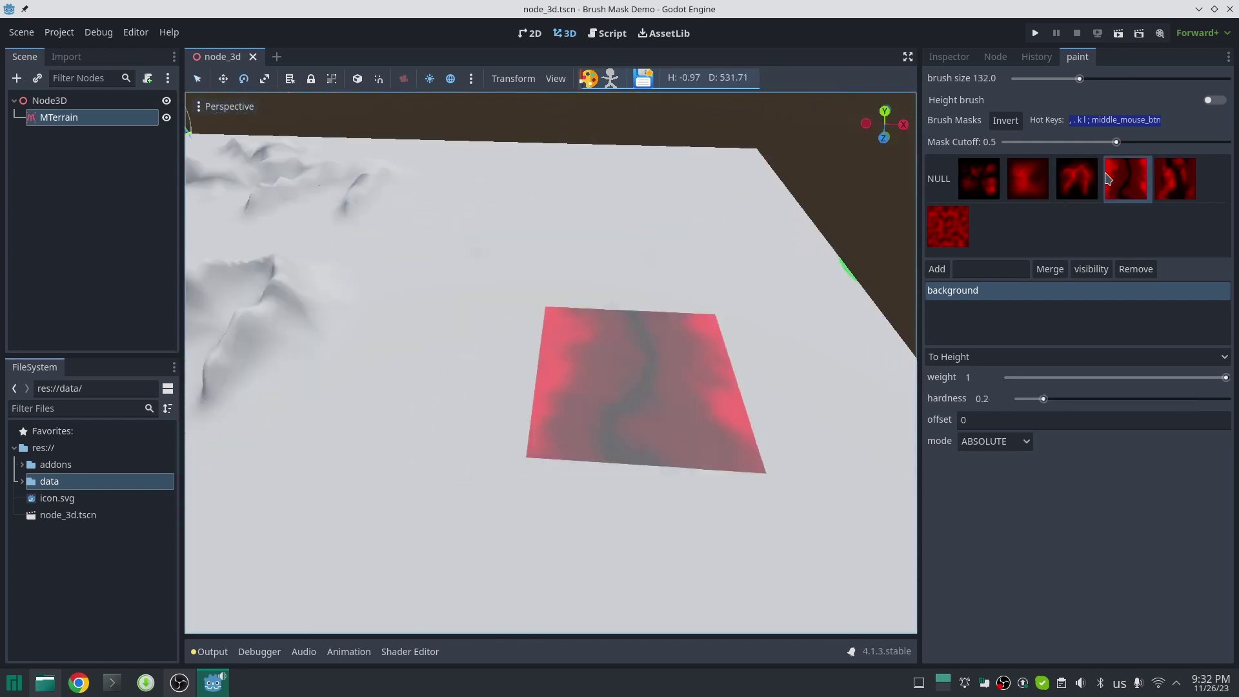
Select the winding river-shaped brush mask and invert it.
left_click(1109, 175)
middle_click(658, 284)
scroll(659, 285, "down", 1)
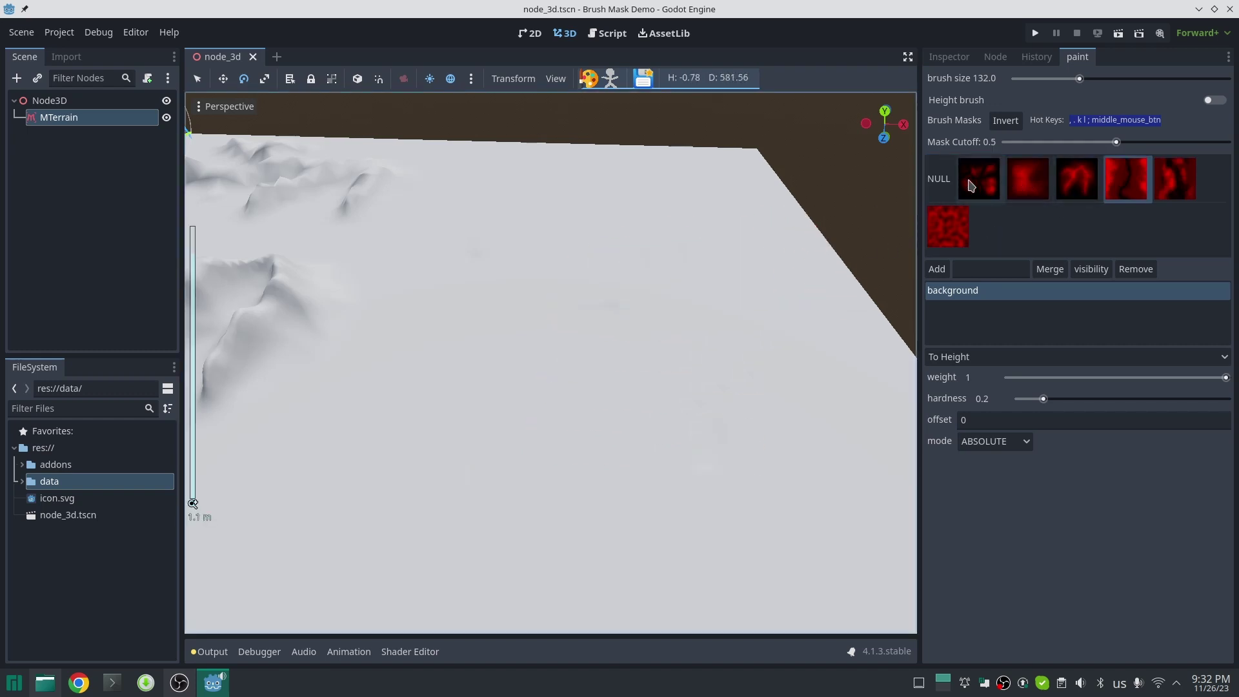
left_click(1128, 183)
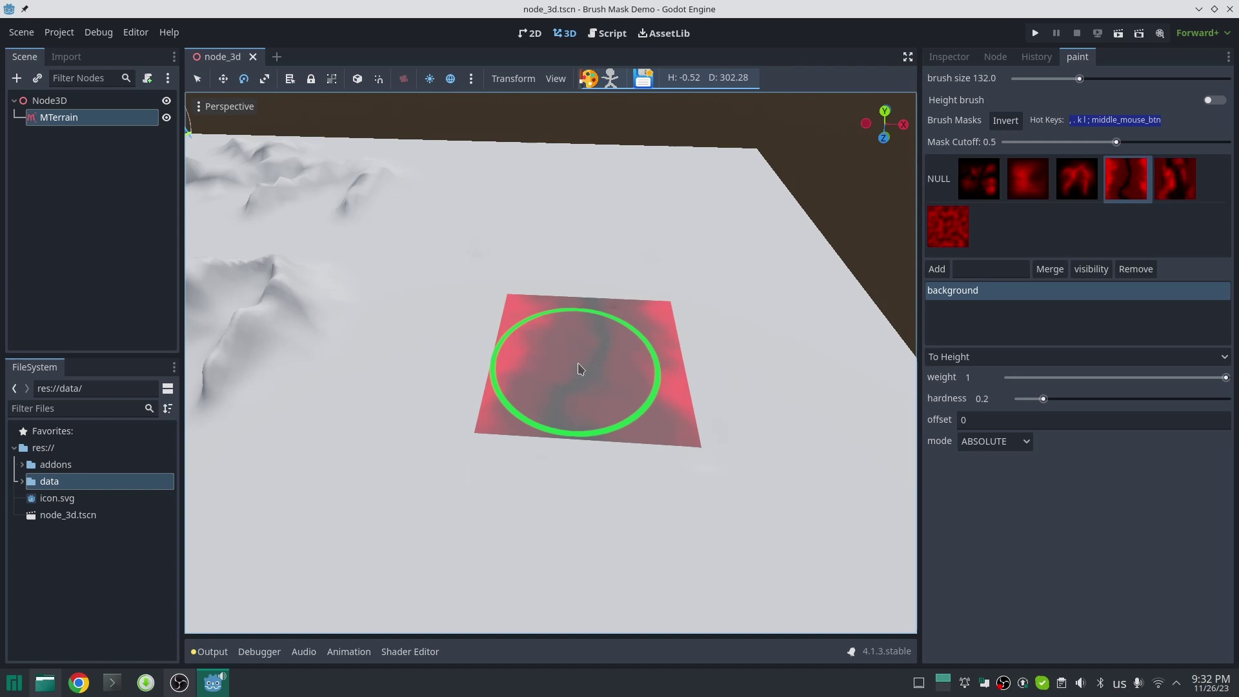
left_click(1006, 120)
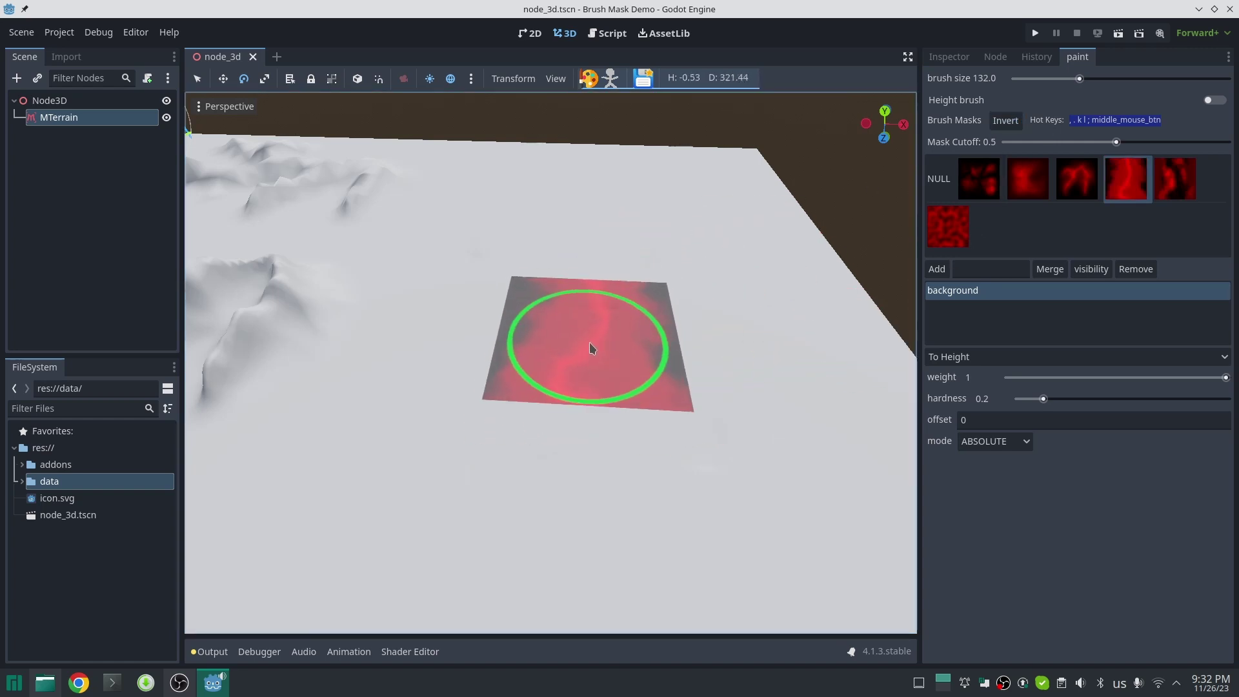
Switch to the Raise brush with revers enabled so it lowers the terrain.
left_click(989, 353)
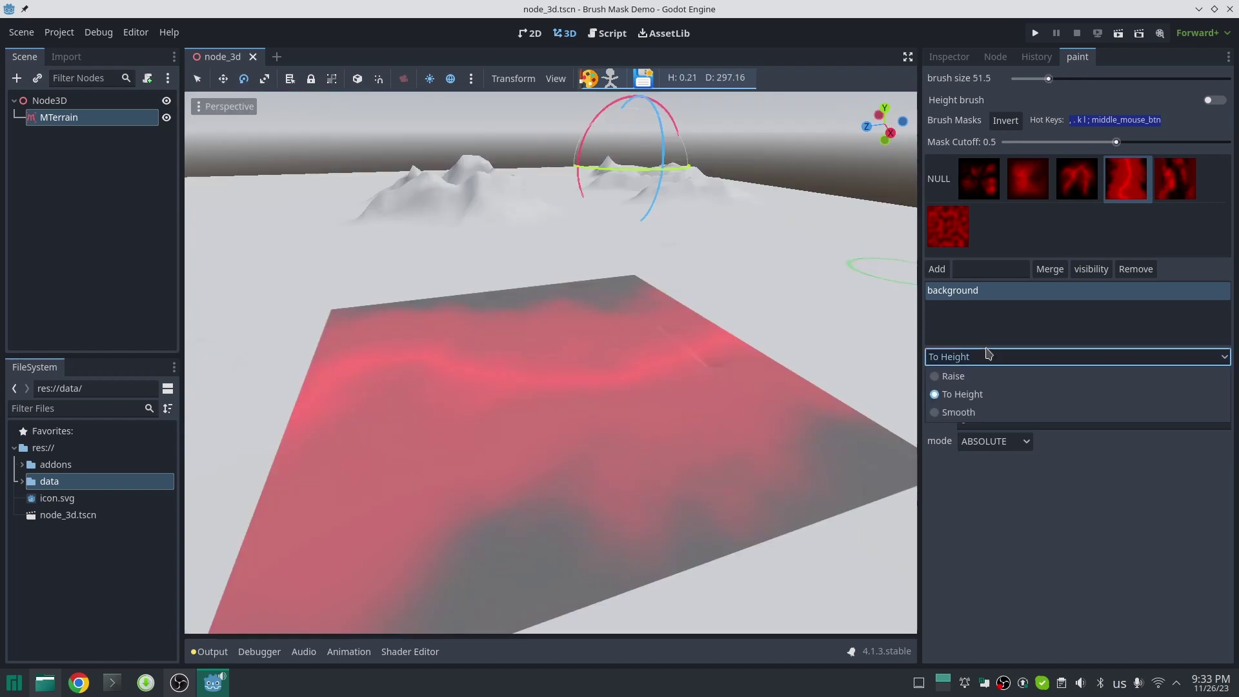
left_click(969, 376)
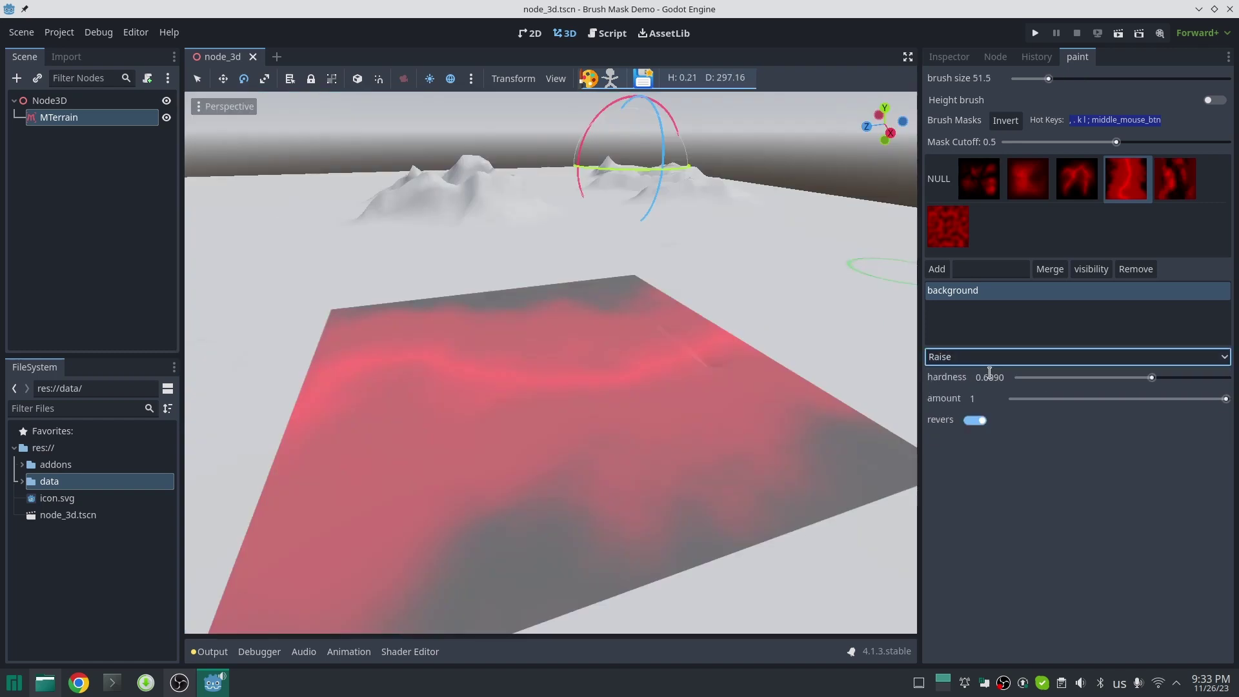
left_click(974, 421)
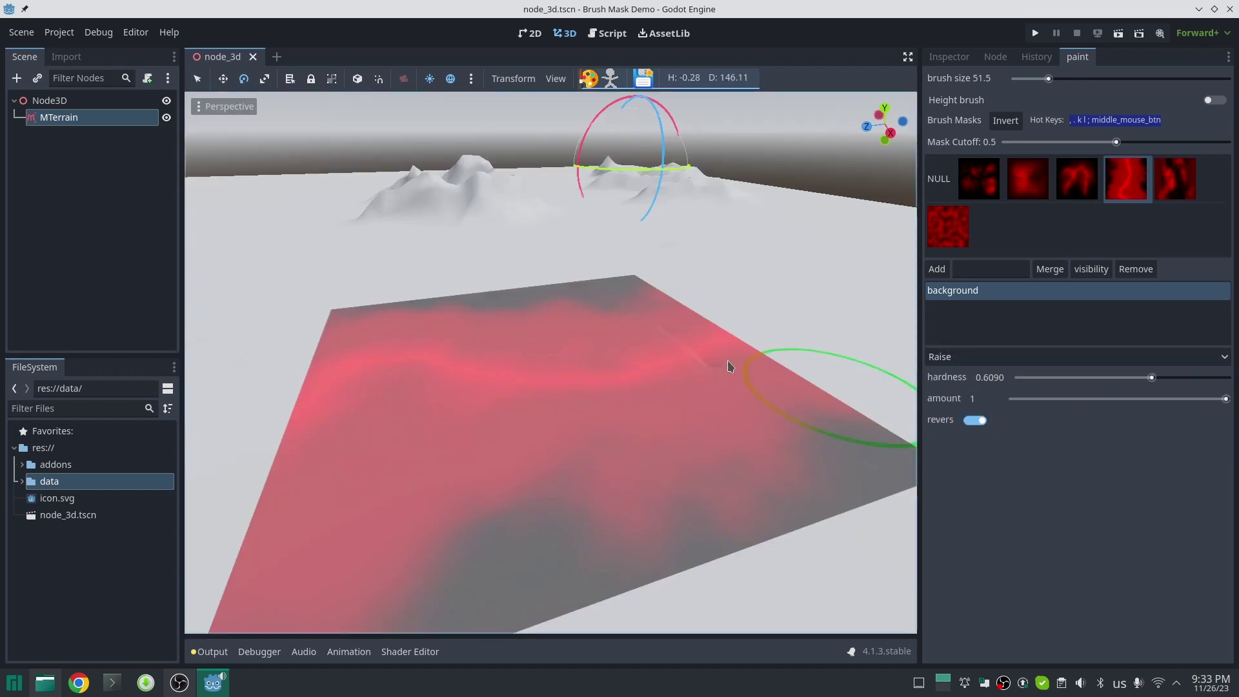
Carve a river channel into the ground along the winding band of the inverted mask with brush size 51.5.
right_click_drag(742, 348, 624, 365)
scroll(620, 349, "up", 3)
scroll(620, 349, "down", 20)
mouse_move(781, 266)
left_mouse_down()
mouse_move(675, 279)
mouse_move(540, 343)
mouse_move(395, 362)
mouse_move(272, 342)
mouse_move(404, 338)
mouse_move(689, 285)
mouse_move(529, 315)
left_mouse_up()
mouse_move(529, 316)
right_mouse_down()
mouse_move(505, 319)
mouse_move(545, 354)
right_mouse_up()
scroll(545, 354, "up", 10)
middle_click_drag(520, 335, 367, 484)
key("w")
right_click_drag(620, 348, 544, 322)
mouse_move(513, 400)
left_mouse_down()
mouse_move(523, 379)
mouse_move(357, 454)
mouse_move(657, 369)
left_mouse_up()
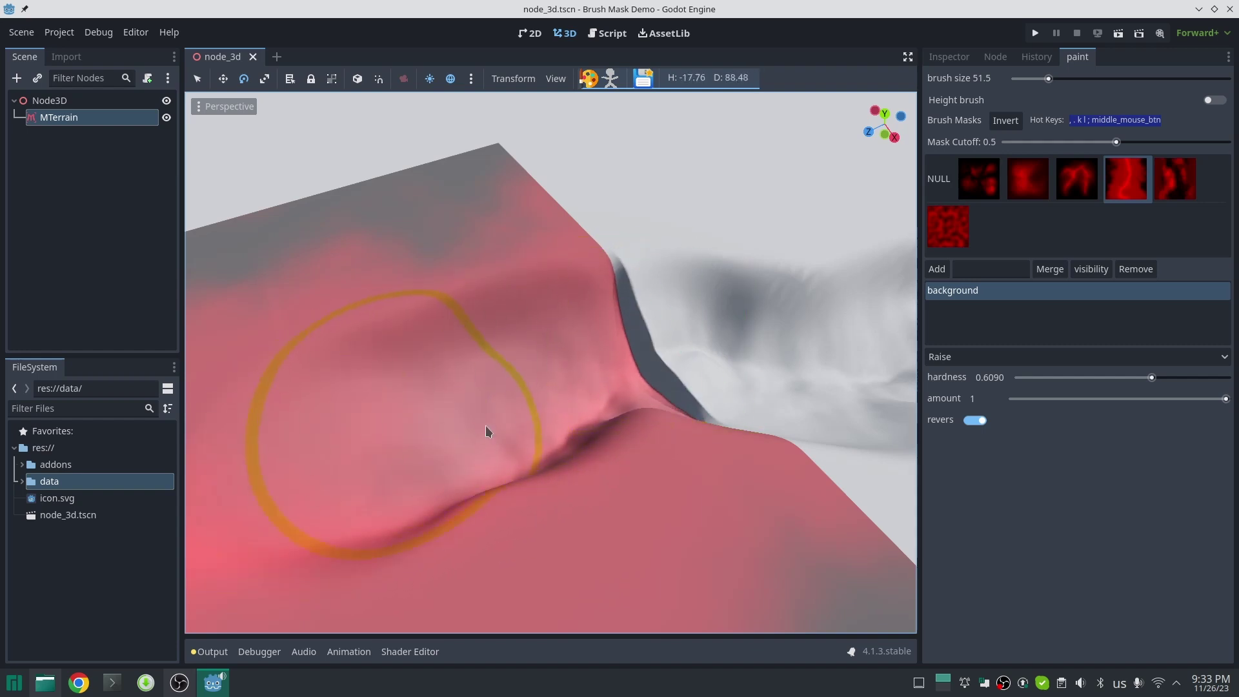
right_click_drag(487, 426, 620, 349)
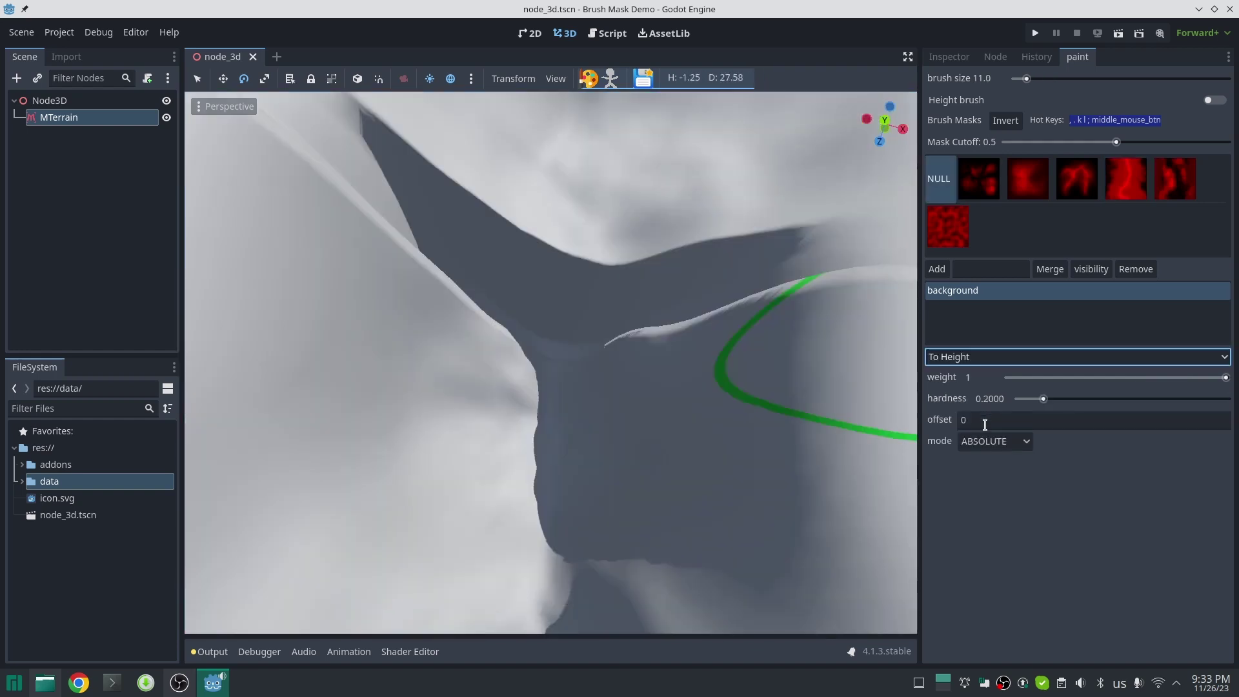
Set the To Height brush to RELATIVE mode and even out the steep channel wall without a mask.
left_click(988, 445)
left_click(982, 461)
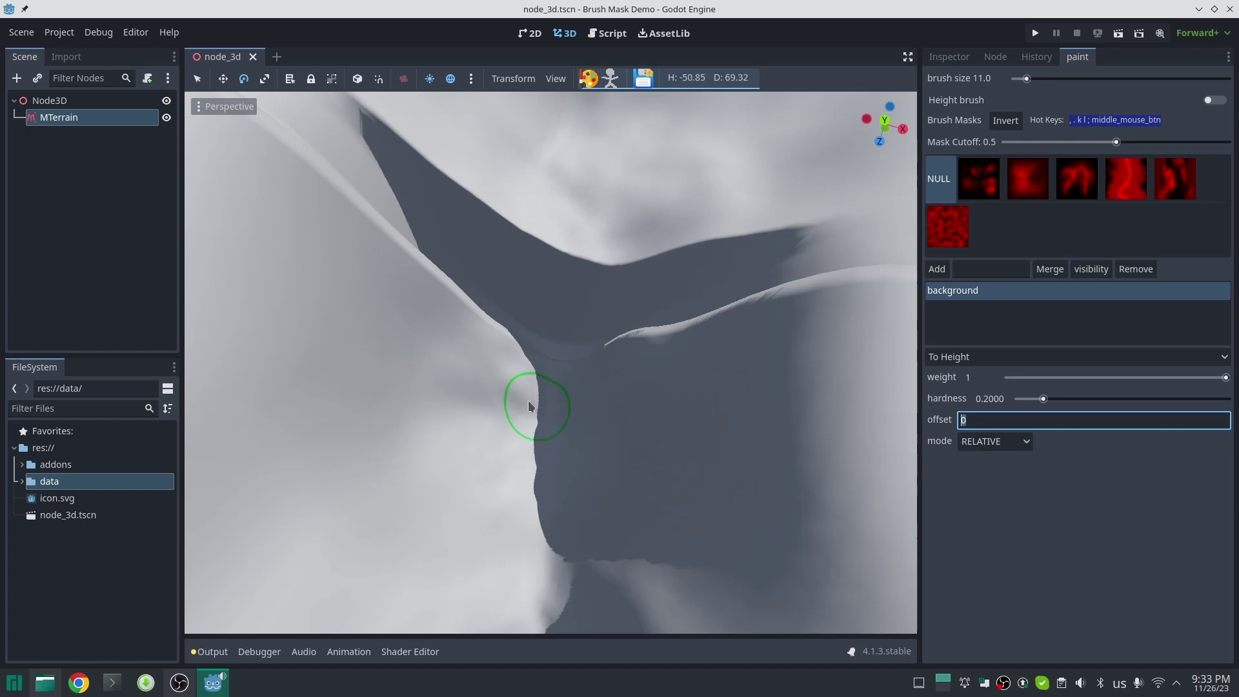
mouse_move(570, 280)
left_mouse_down()
mouse_move(560, 333)
mouse_move(546, 254)
mouse_move(543, 300)
mouse_move(493, 271)
mouse_move(653, 318)
mouse_move(699, 355)
mouse_move(578, 357)
mouse_move(459, 294)
left_mouse_up()
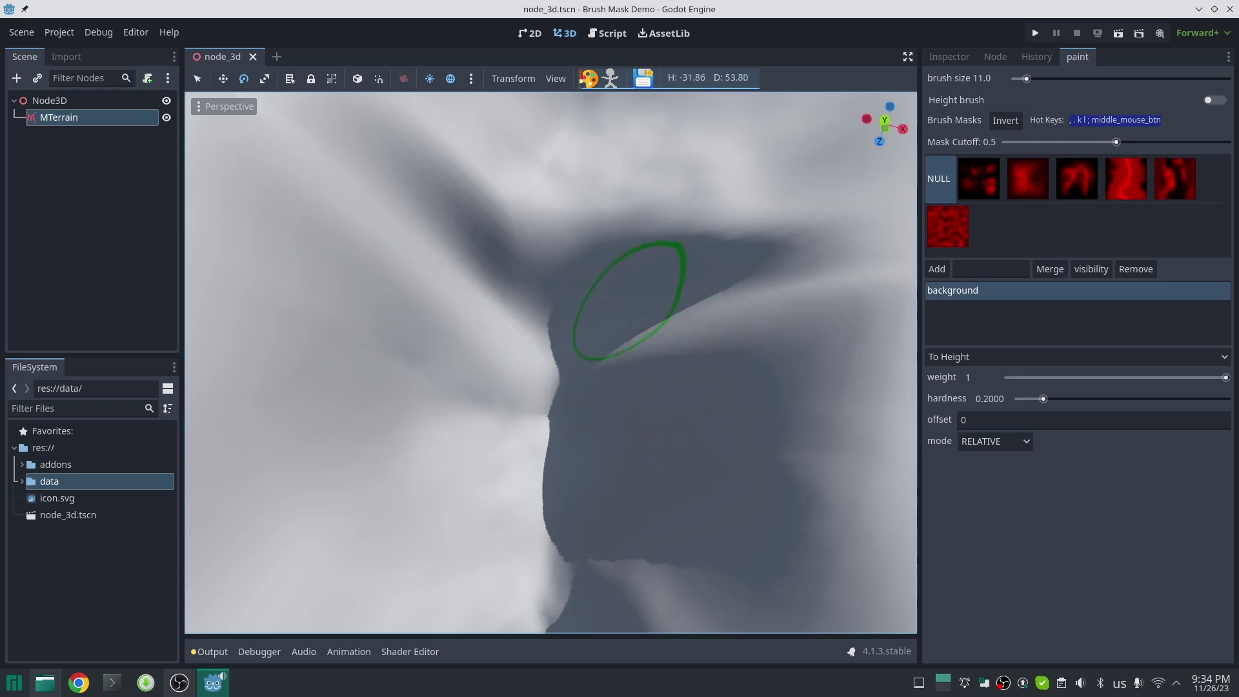
right_click_drag(630, 292, 558, 261)
mouse_move(619, 349)
right_mouse_down()
mouse_move(581, 290)
mouse_move(504, 355)
mouse_move(459, 303)
mouse_move(612, 342)
right_mouse_up()
scroll(619, 349, "down", 8)
Create a new terrain image named splatmap with the project's image creation tool.
left_click(59, 31)
mouse_move(258, 188)
left_click(371, 228)
left_click(578, 232)
type("splatmap")
left_click(549, 255)
left_click(578, 352)
left_click(642, 305)
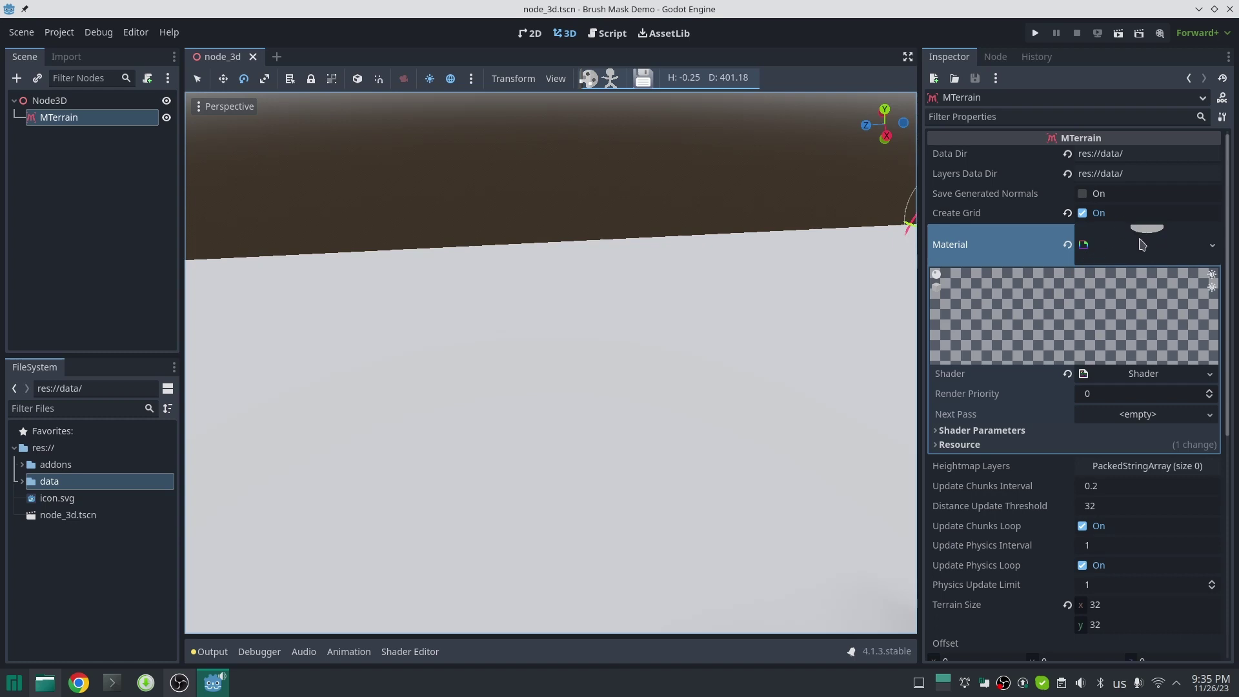
Set Layers Num to 2 for MTerrain's splatmap brush layer group with the Channel Painter brush.
left_click(1212, 506)
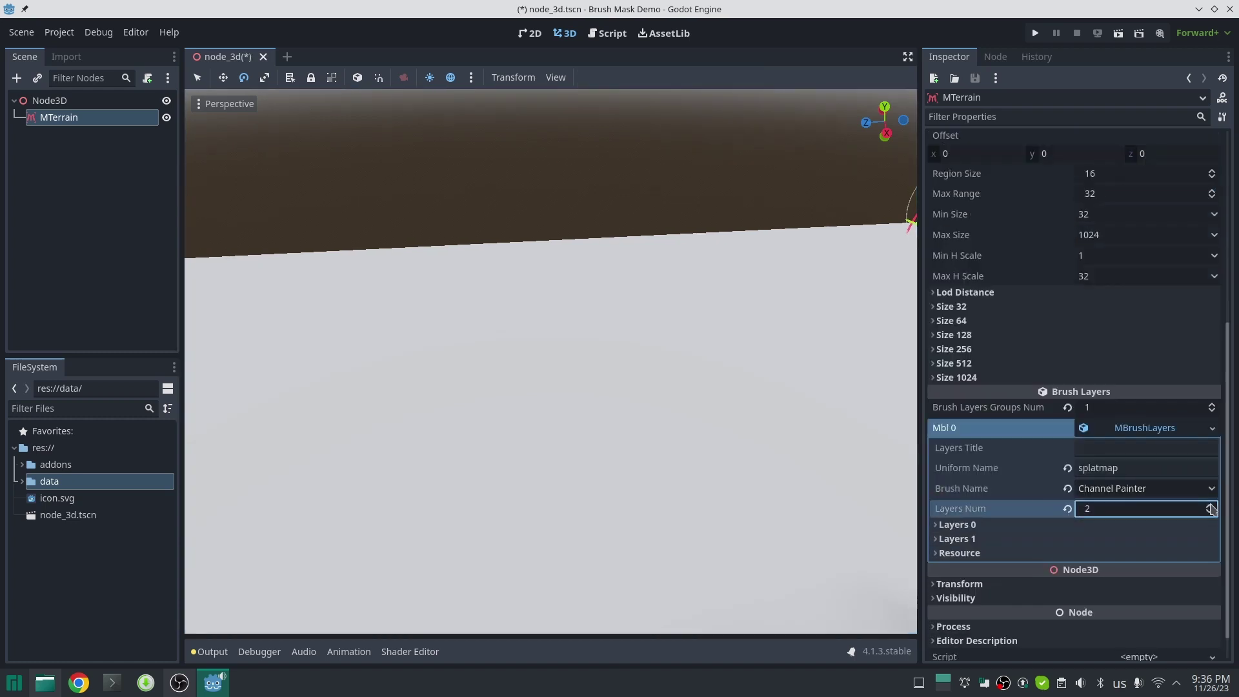
left_click(1087, 442)
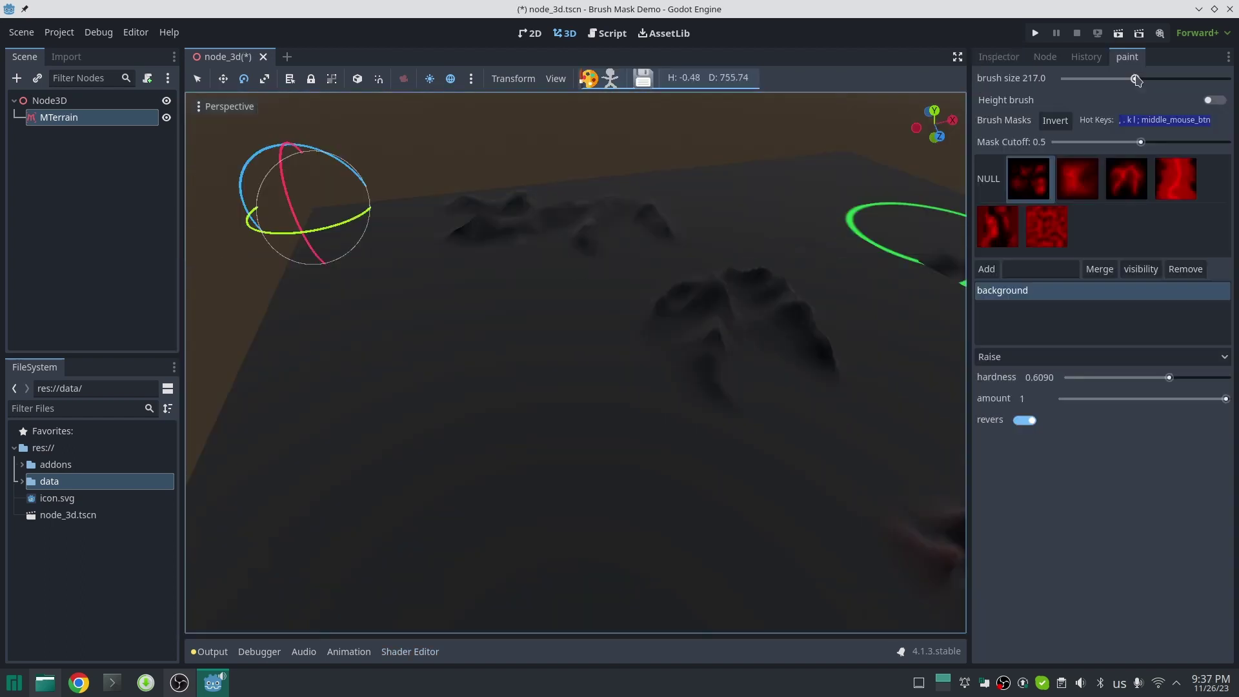
Paint layer 0 onto the flat ground with the Color brush through the branching mask, and save the scene.
left_click(1214, 99)
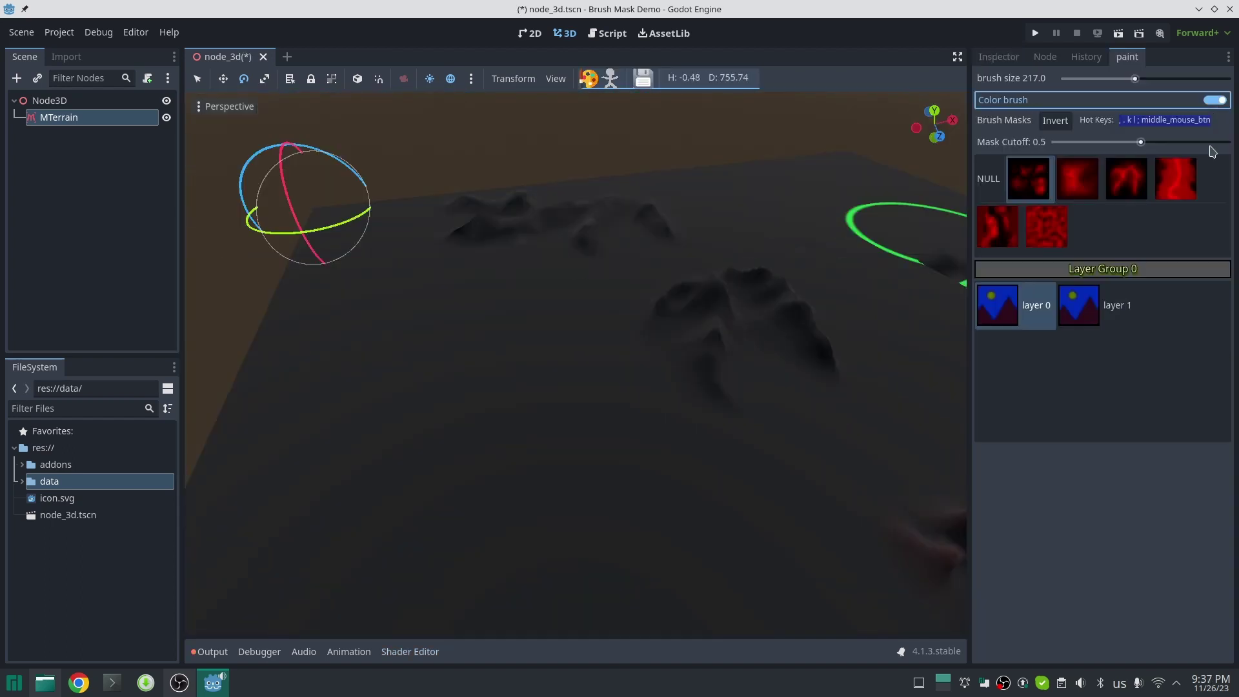
left_click(1127, 179)
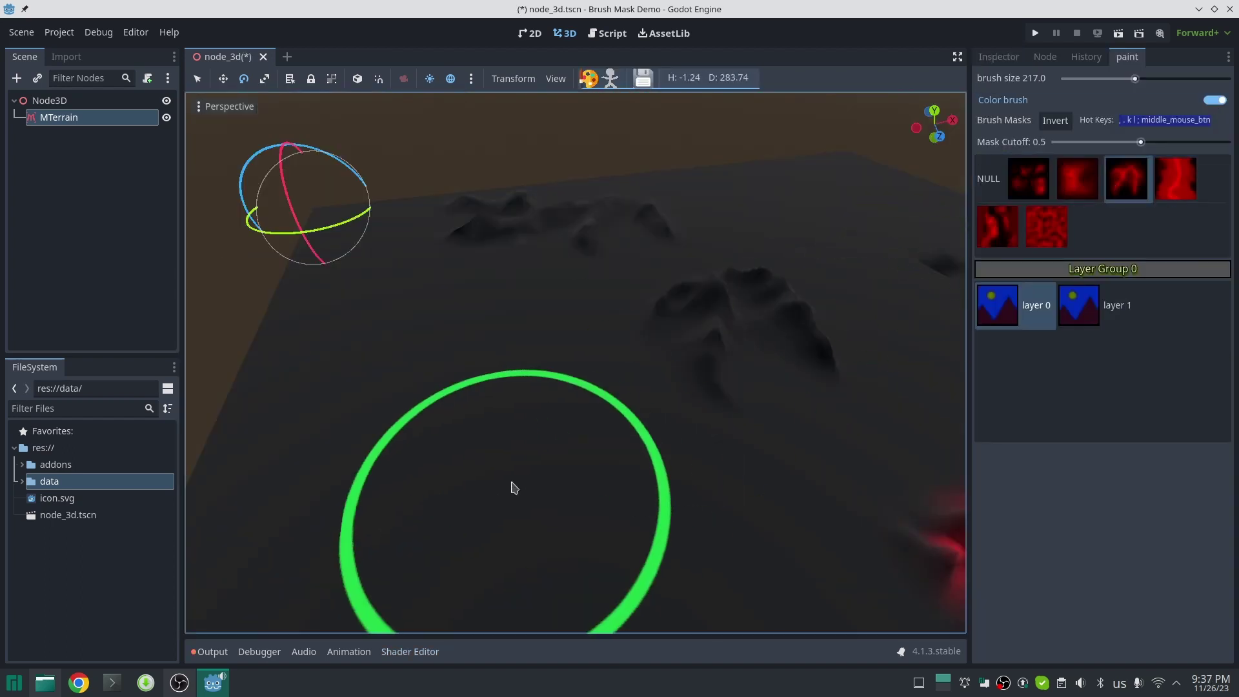
left_click(509, 412)
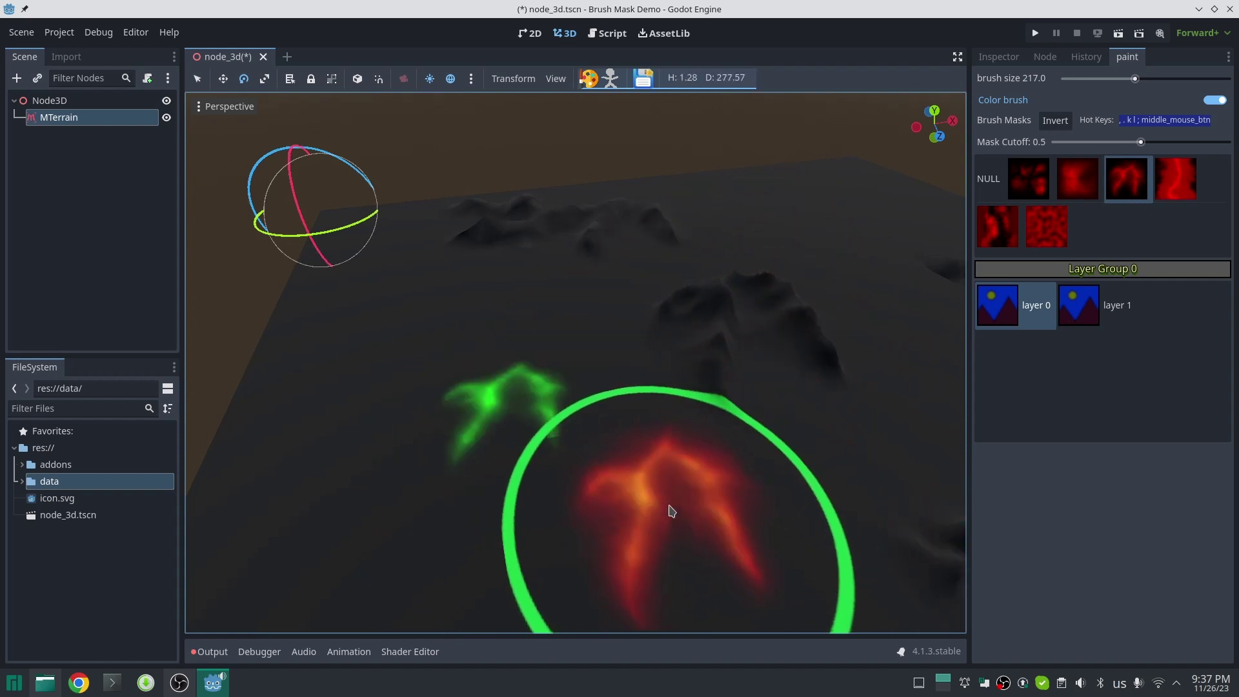
left_click(671, 502)
left_click(481, 290)
key("ctrl+s")
Add an MGrass node as a child of MTerrain.
left_click(17, 78)
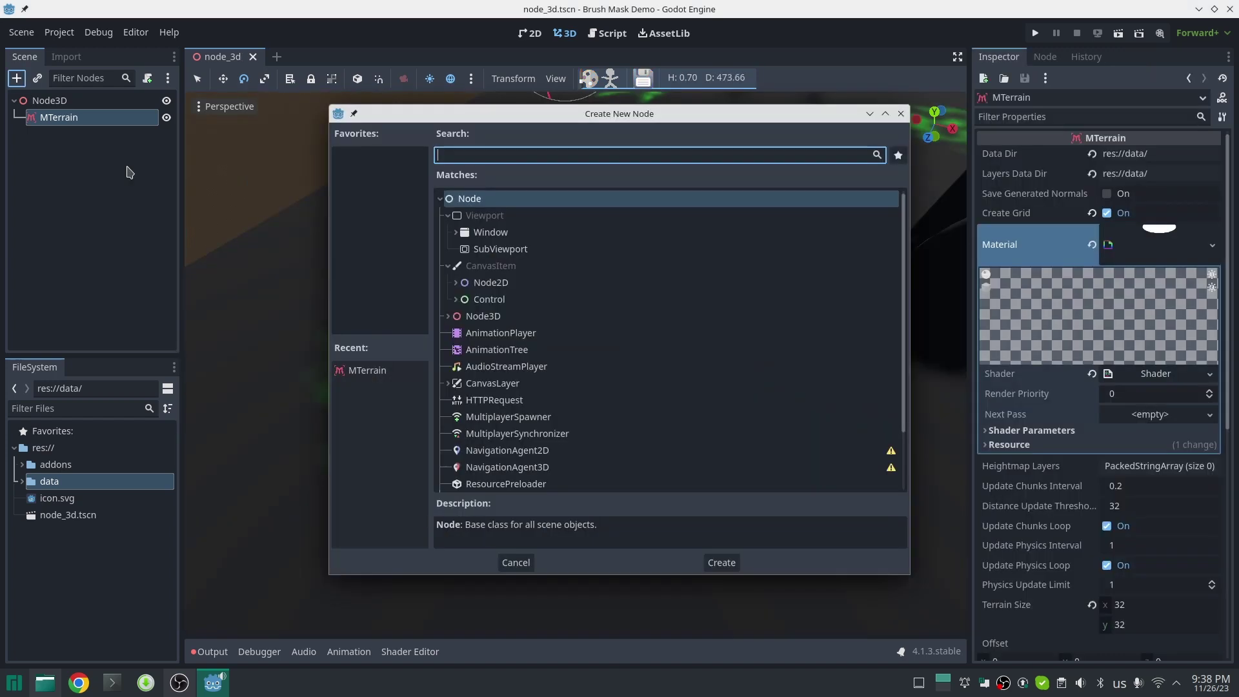
type("mgras")
key("Return")
Create a new MGrassData for MGrass, assign grass meshes to Mesh Lod 0 and Mesh Lod 1, and save the scene.
left_click(1156, 173)
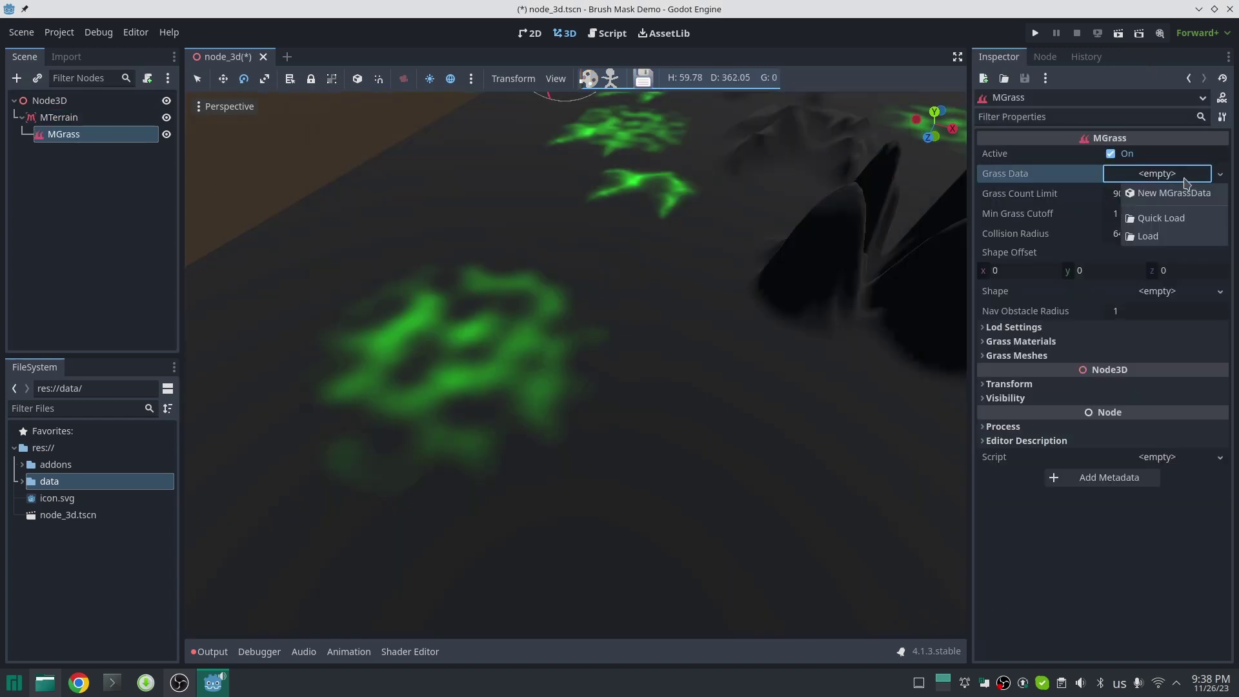
left_click(1170, 194)
left_click(1155, 393)
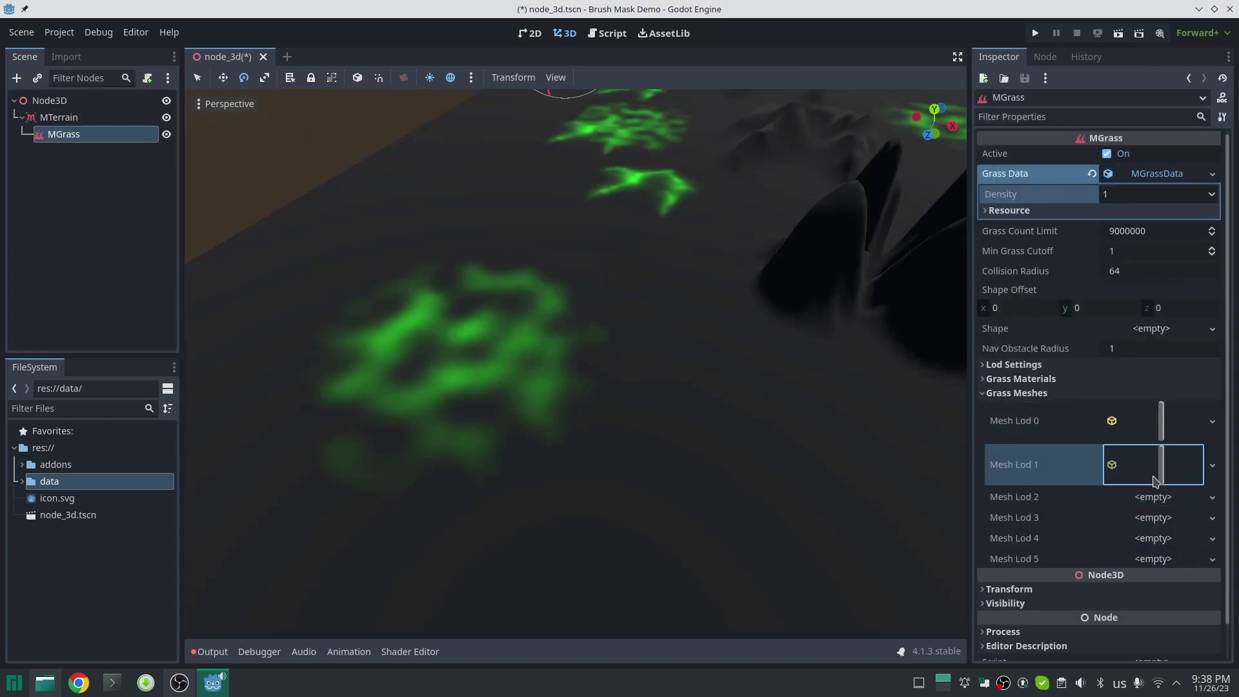
key("ctrl+s")
Toggle Create Grid on MTerrain, return to the MGrass node and save the scene.
left_click(59, 116)
left_click(1107, 212)
left_click(63, 133)
key("ctrl+s")
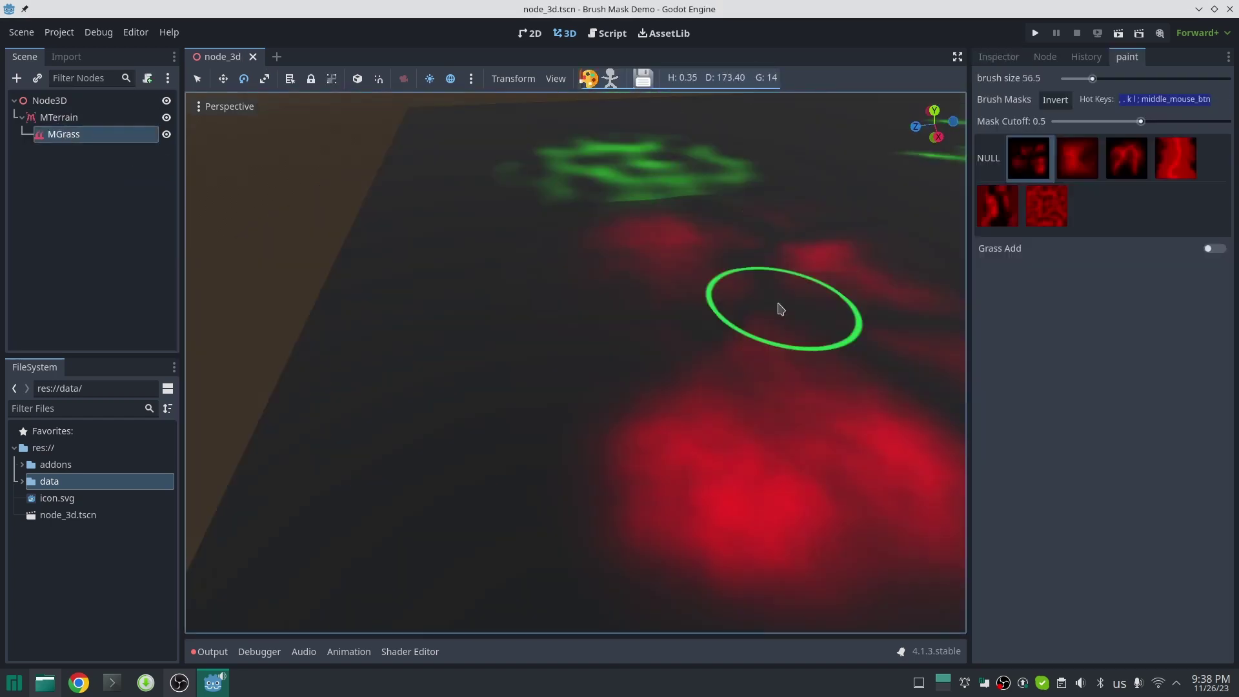
Turn on Grass Add with brush size 272.0 and paint grass on the terrain through the first brush mask.
scroll(728, 356, "down", 4)
middle_click_drag(727, 354, 613, 352)
left_click_drag(1094, 79, 1107, 80)
scroll(1108, 82, "up", 10)
left_click(1215, 249)
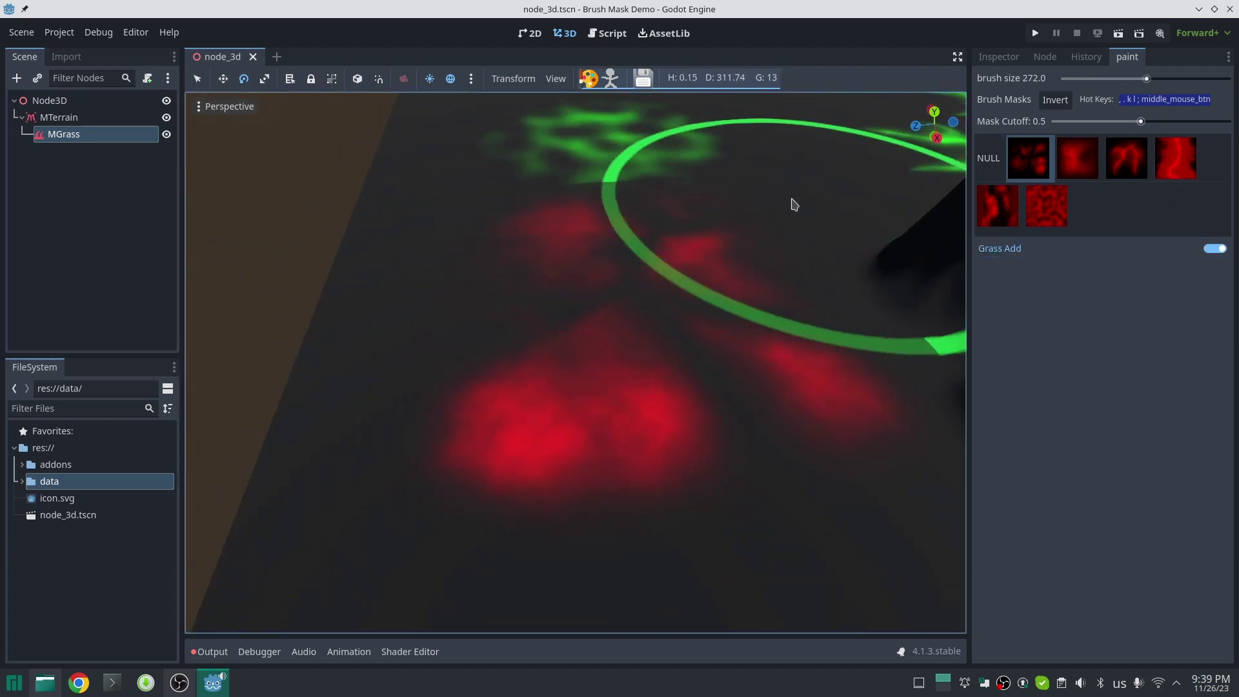
left_click_drag(677, 288, 630, 302)
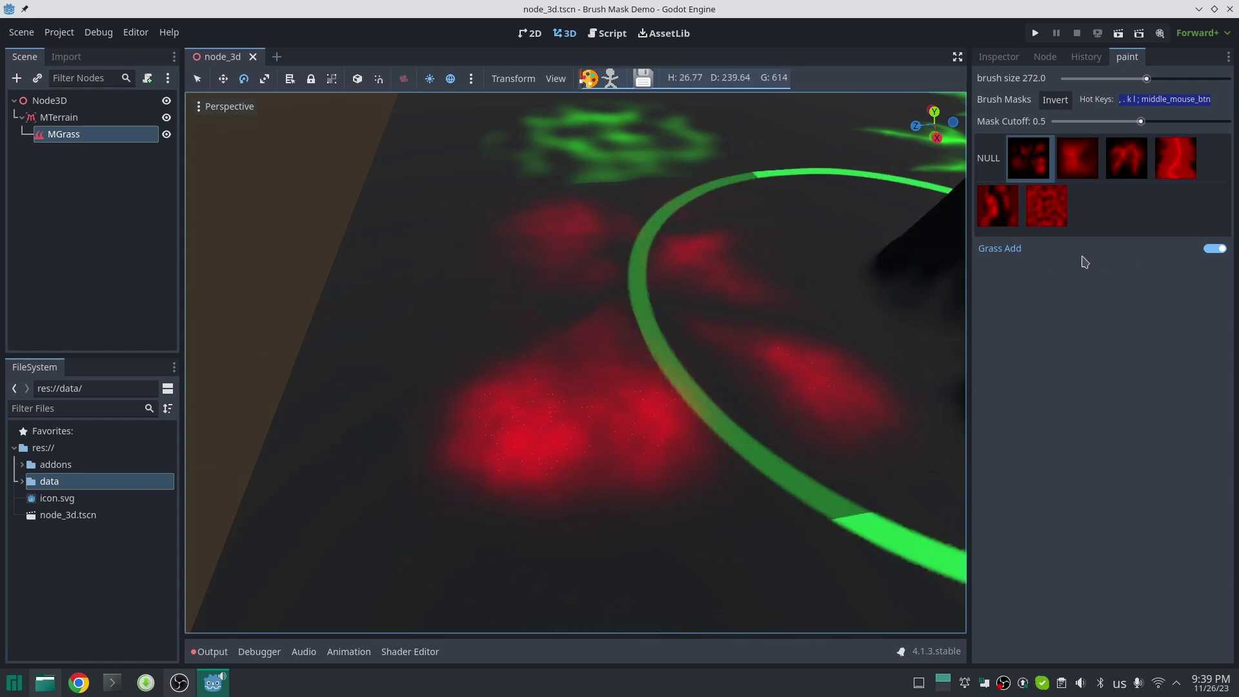
Examine the painted grass up close and compare its coverage with the mask pattern on the terrain.
key("w")
right_click_drag(592, 296, 585, 304)
scroll(592, 297, "down", 9)
key("a")
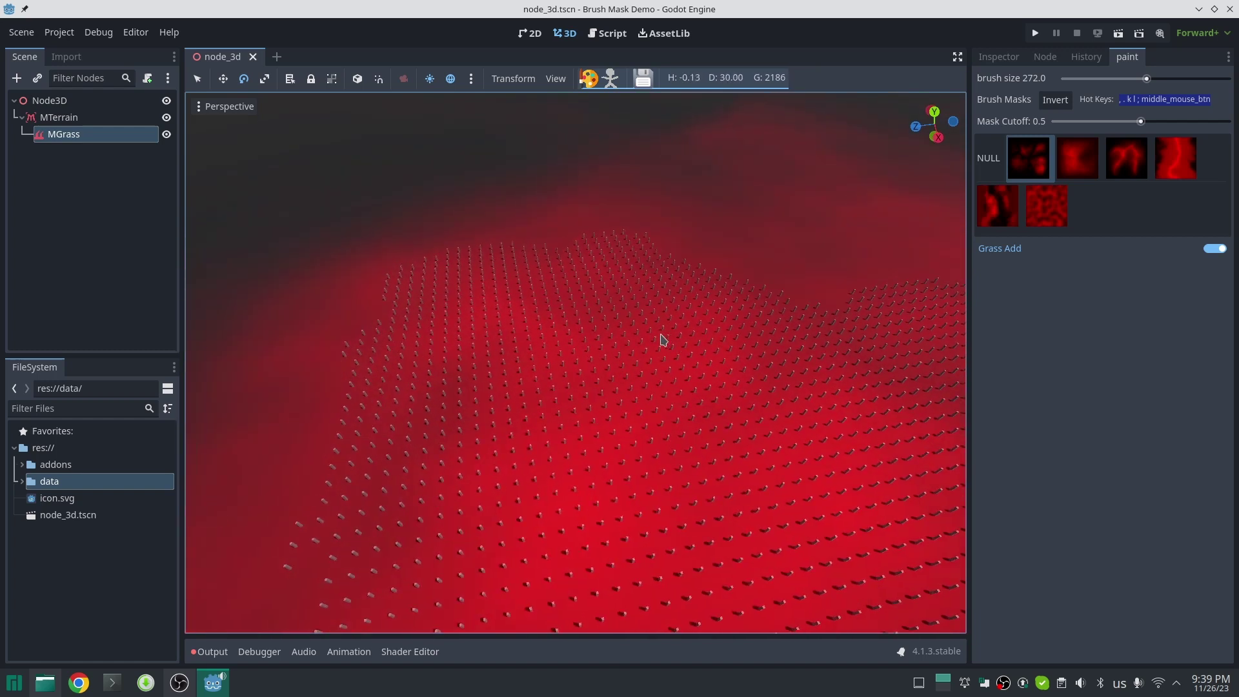
key("e")
right_click_drag(652, 337, 625, 364)
scroll(652, 337, "up", 6)
key("s")
right_click_drag(657, 318, 700, 293)
right_click_drag(782, 280, 782, 280)
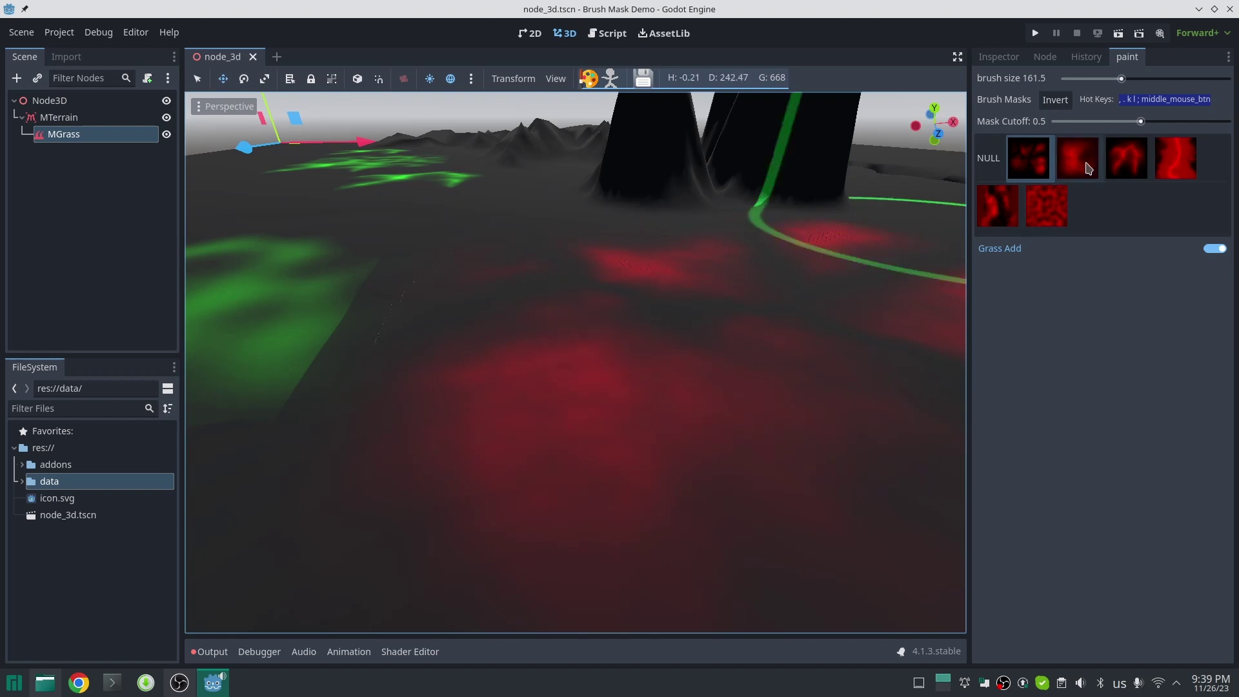
Lower Mask Cutoff to 0.36 and paint grass through the first mask, and repeat with an even lower cutoff.
left_click_drag(1142, 122, 1129, 122)
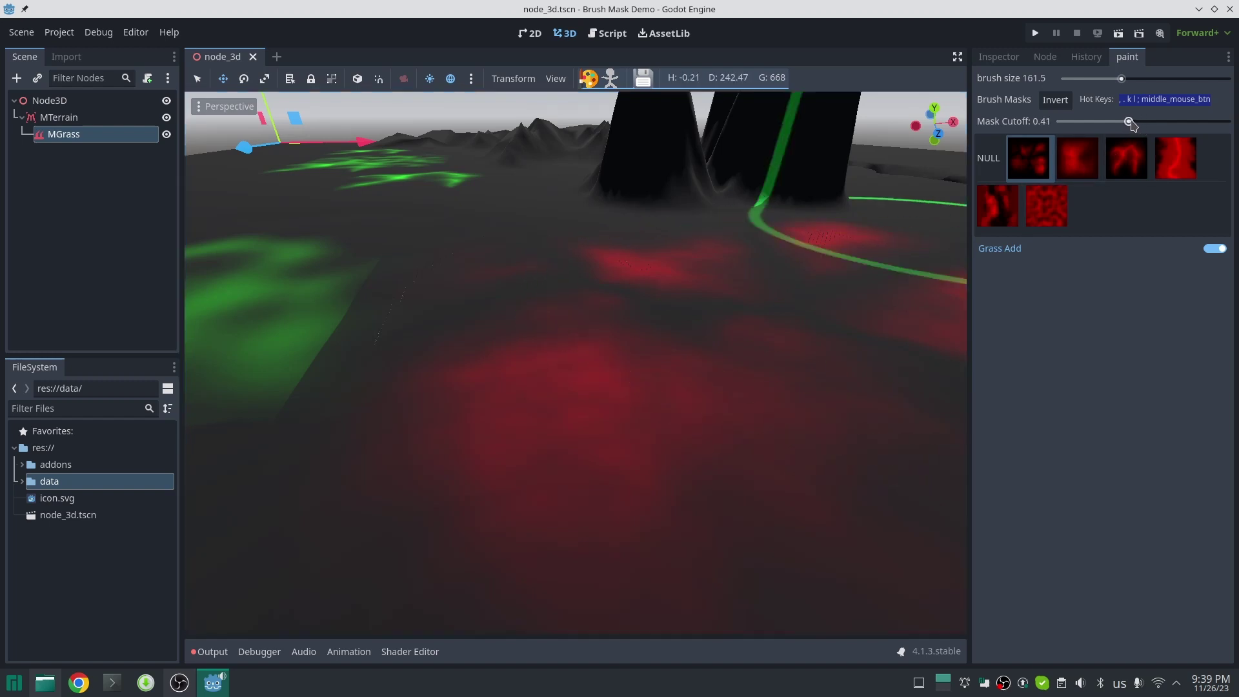
left_click(682, 339)
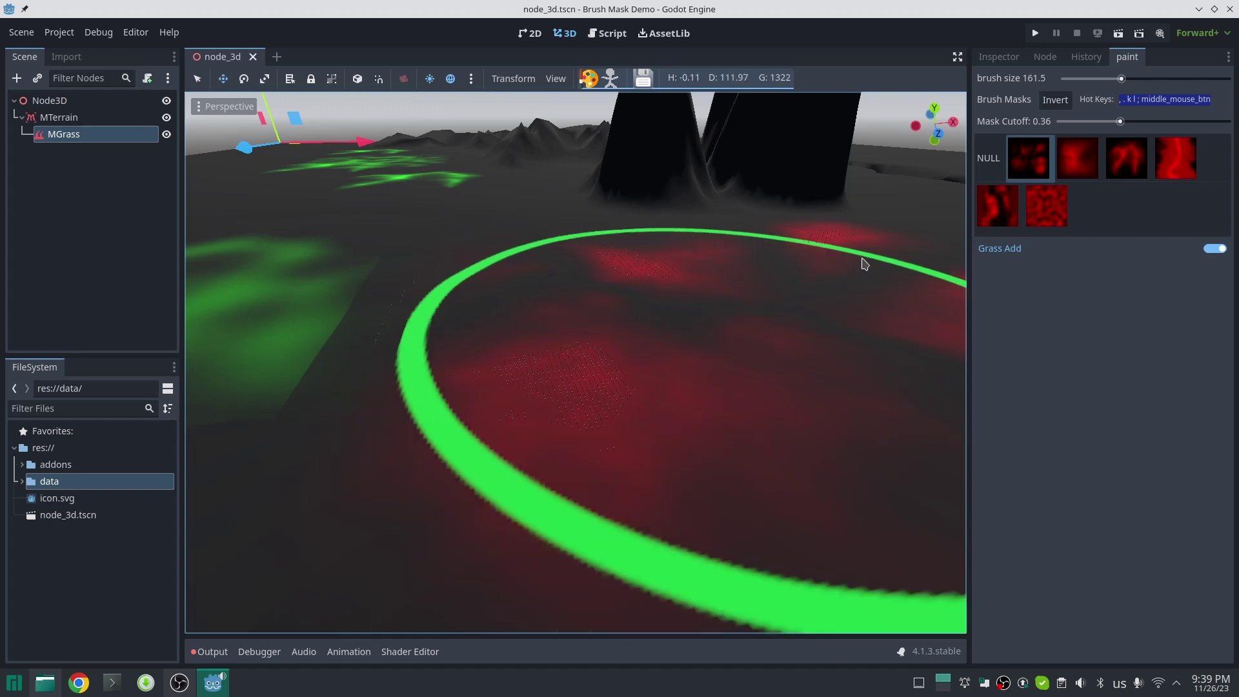
left_click_drag(1120, 122, 1098, 122)
left_click(622, 319)
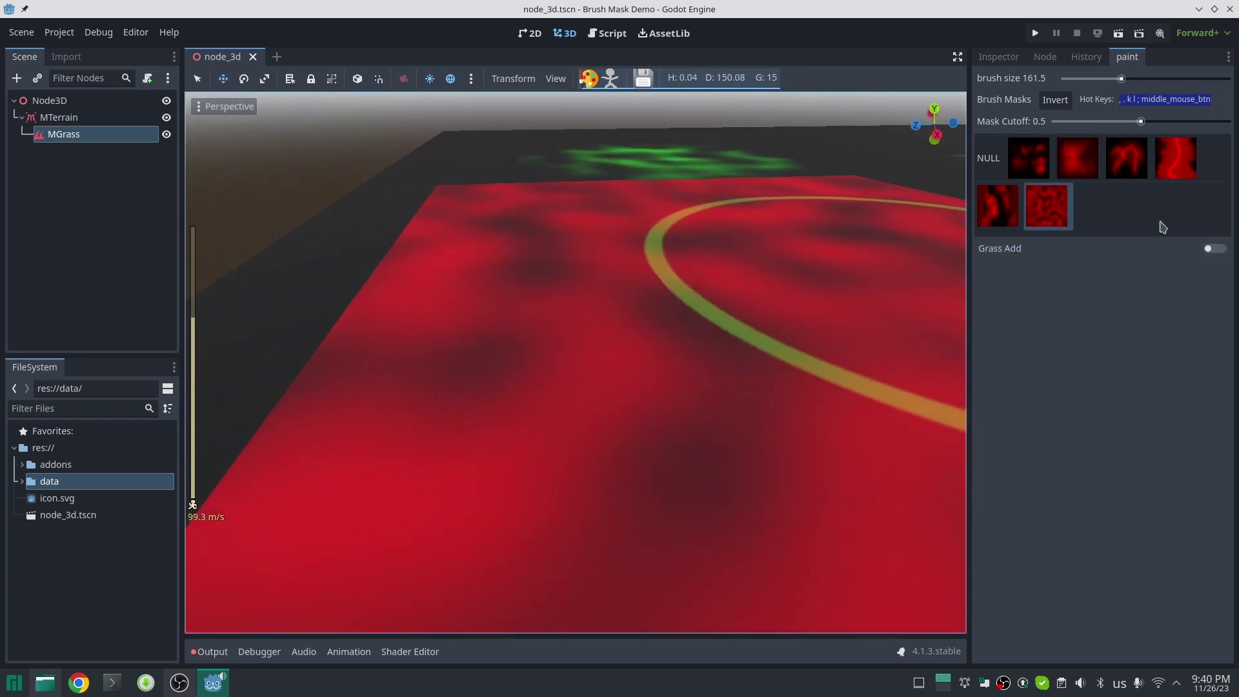
Paint grass over the terrain through the blotchy noise mask with Grass Add on and Mask Cutoff at 0.5.
left_click(1215, 248)
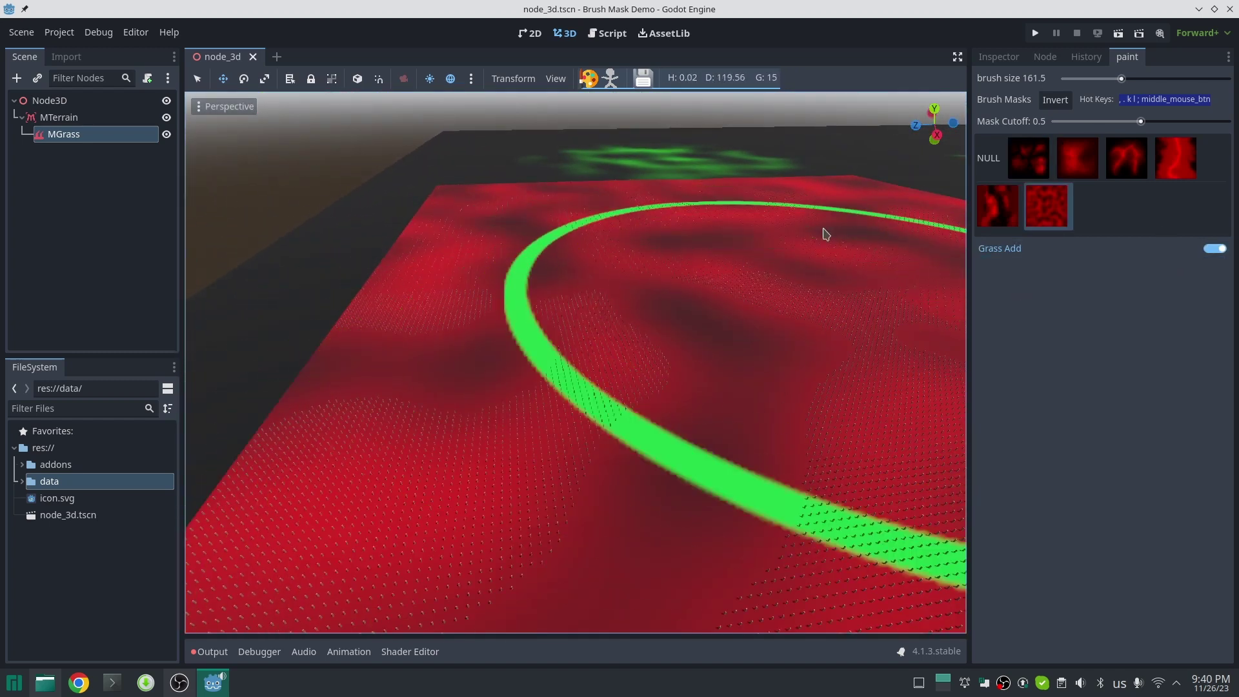
key("s")
right_click_drag(739, 218, 756, 256)
key("w")
left_click(1225, 252)
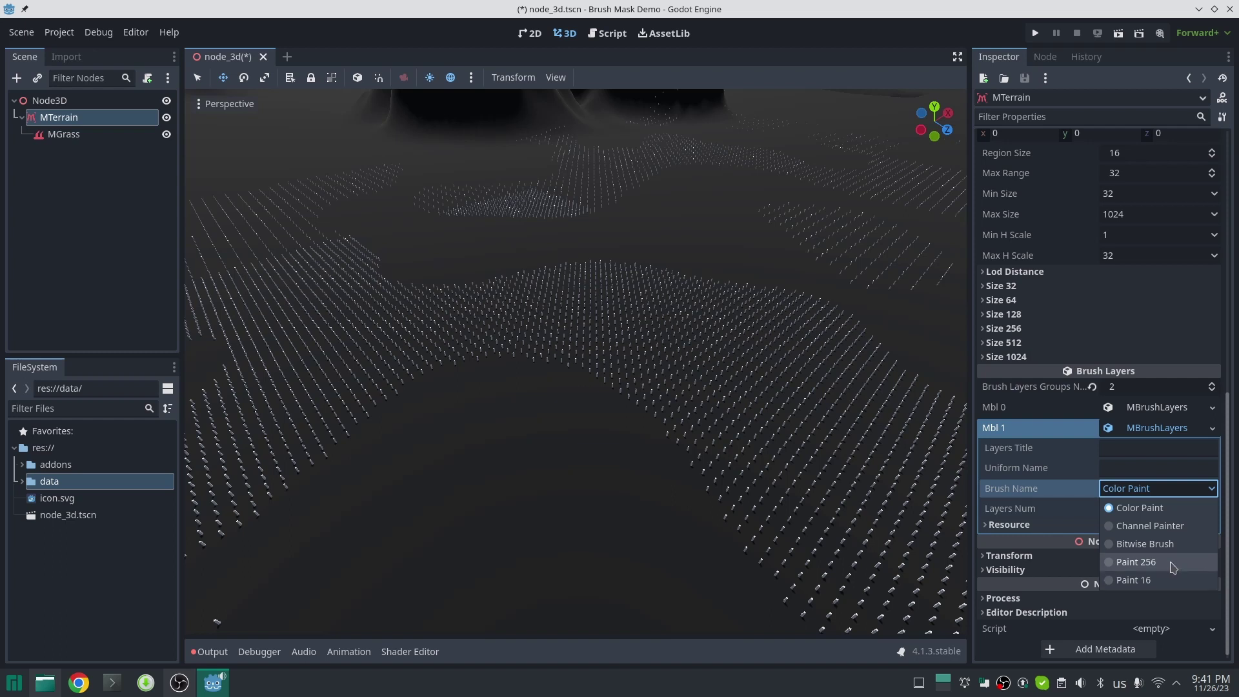
Keep Color Paint as the Brush Name of MTerrain's Mbl 1 brush layer group.
left_click(1013, 466)
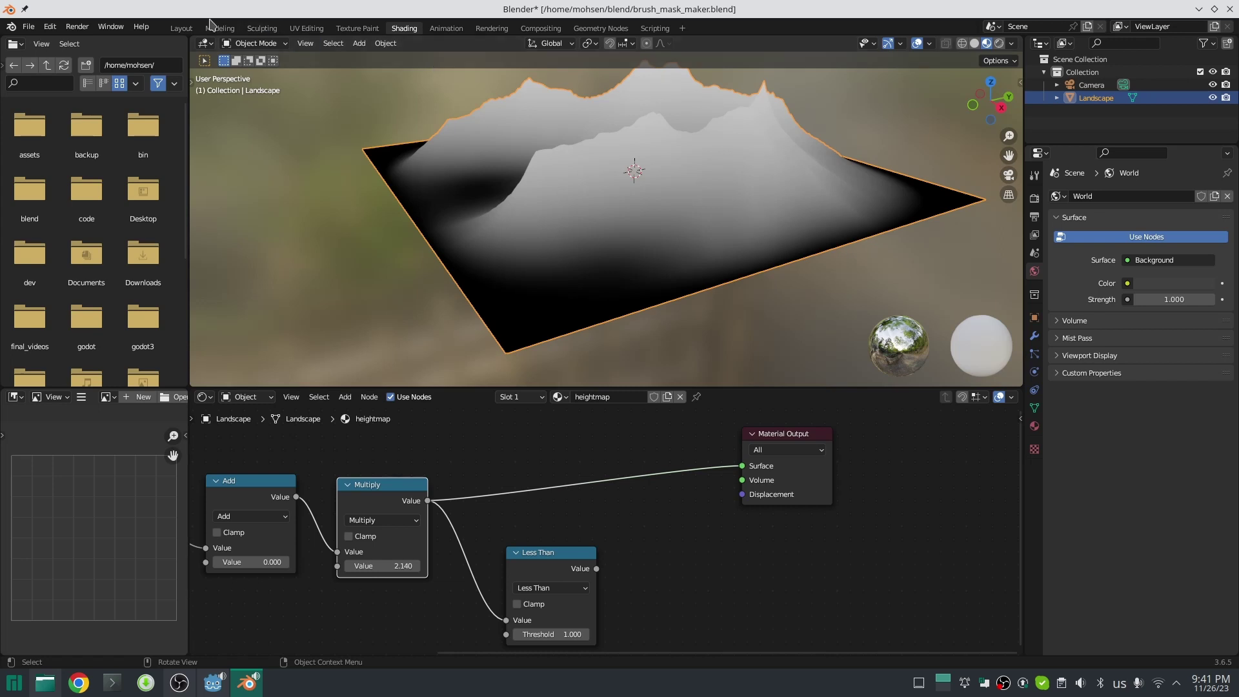
Open the Layout workspace in Blender and look over the whole Landscape mesh.
left_click(183, 29)
scroll(465, 234, "down", 2)
middle_click_drag(466, 360, 510, 364)
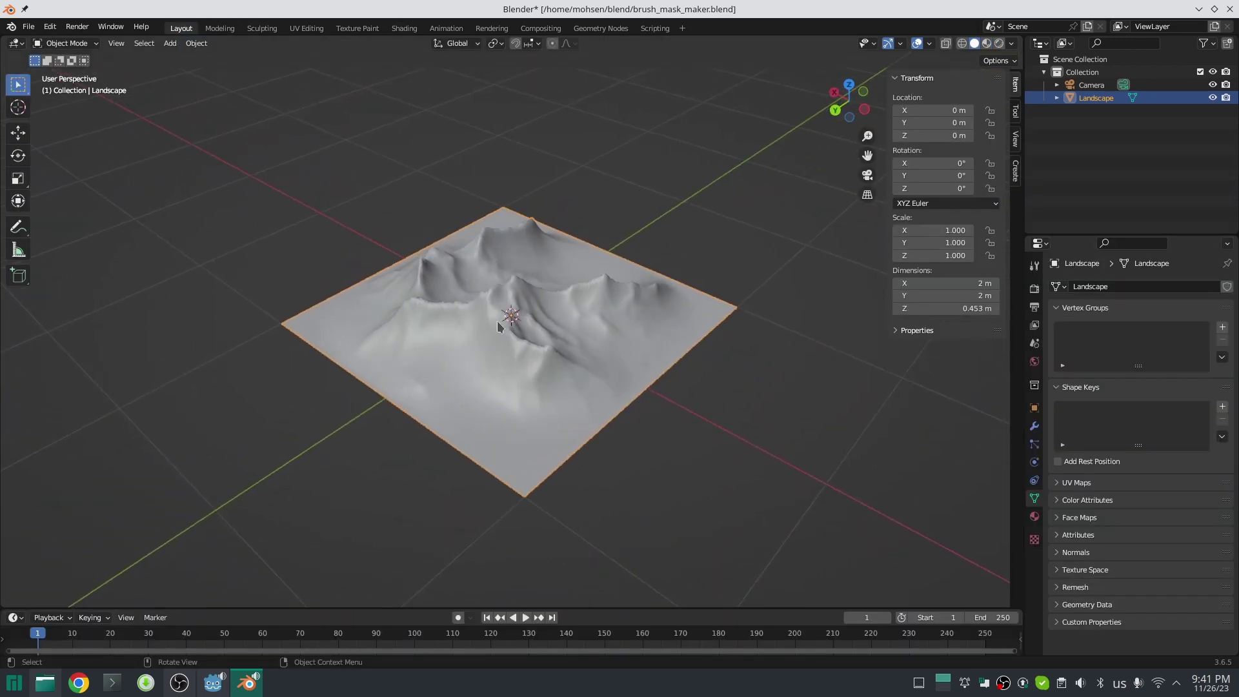
key("x")
left_click(549, 343)
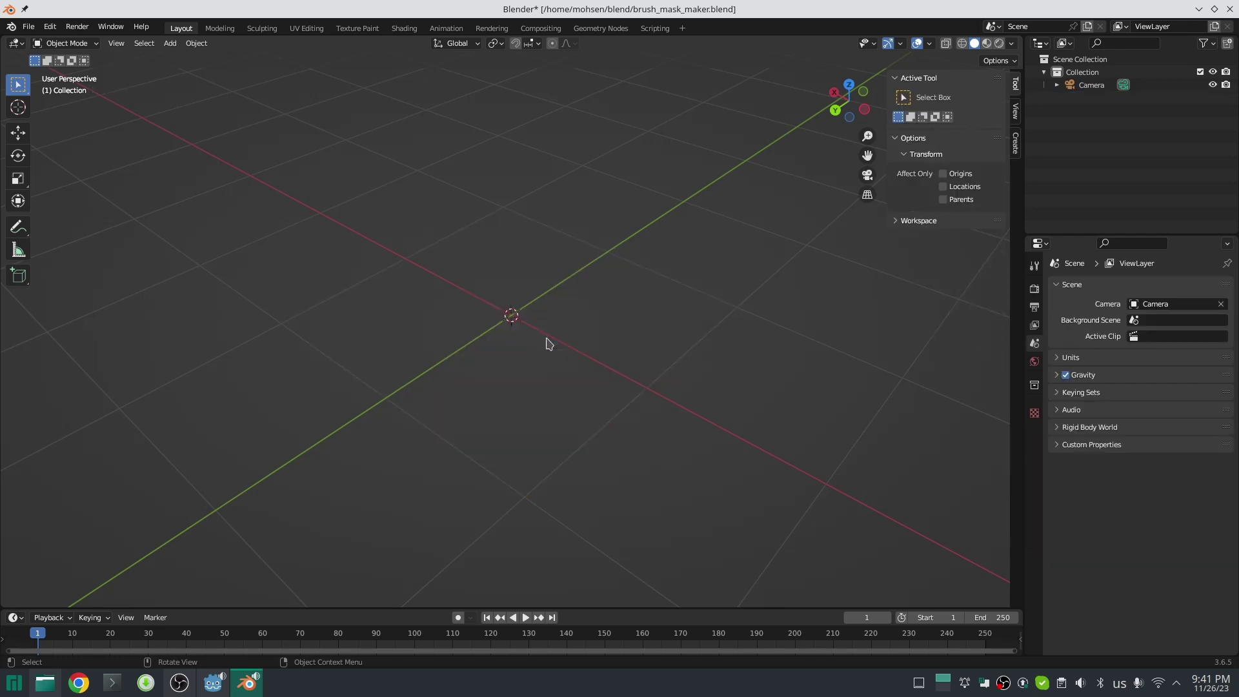
key("ctrl+z")
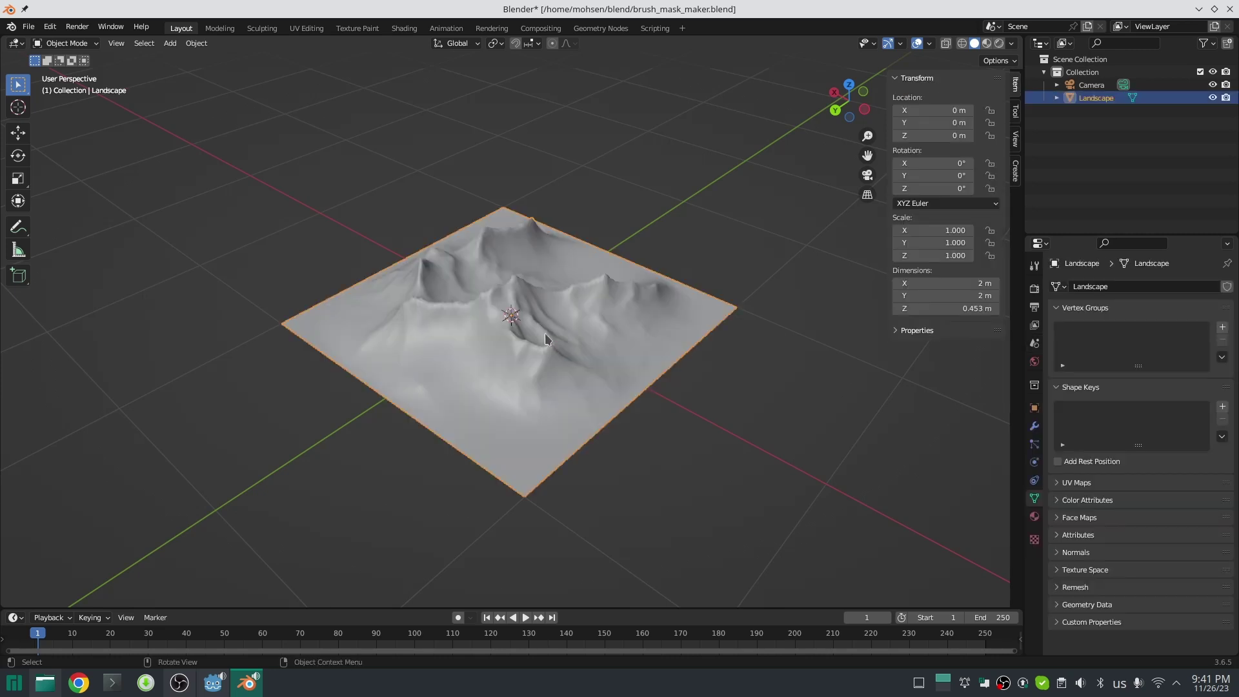
Hide the existing Landscape object and add a new Landscape mesh to the scene.
key("h")
key("shift+a")
mouse_move(545, 333)
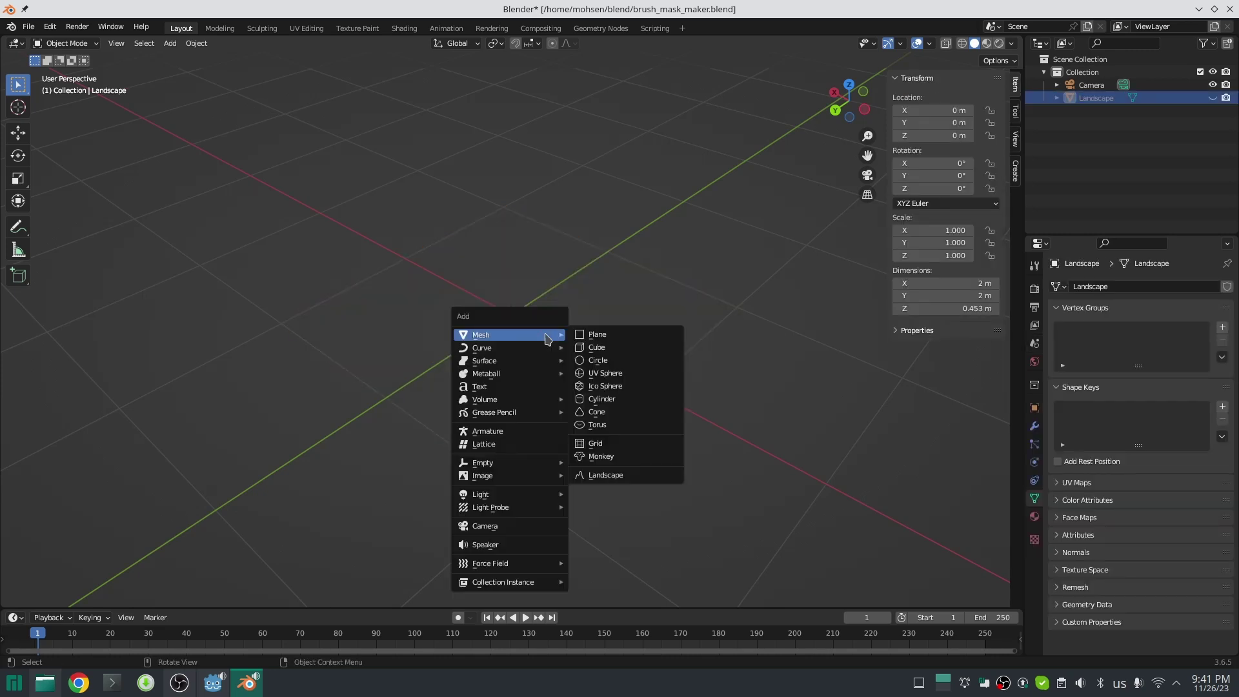
left_click(616, 475)
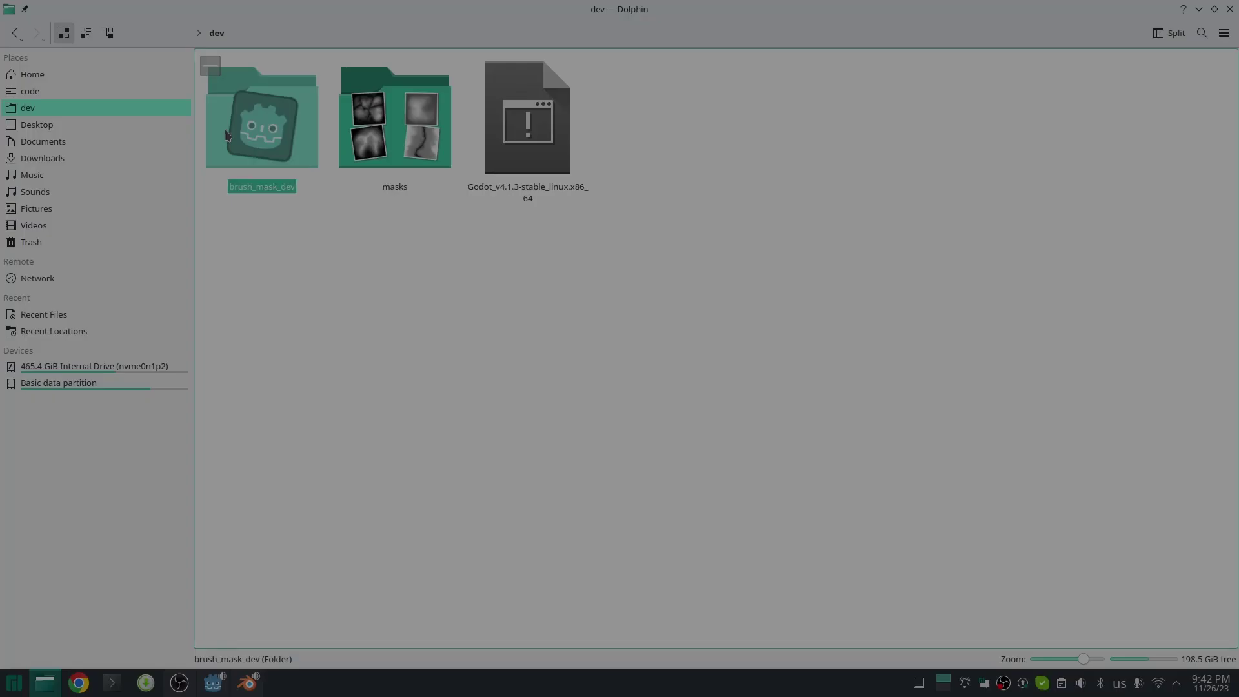
In the file manager, open the brush_mask_dev/addons/m_terrain/brush_masks folder and select 06.png.
double_click(253, 115)
double_click(286, 104)
double_click(287, 104)
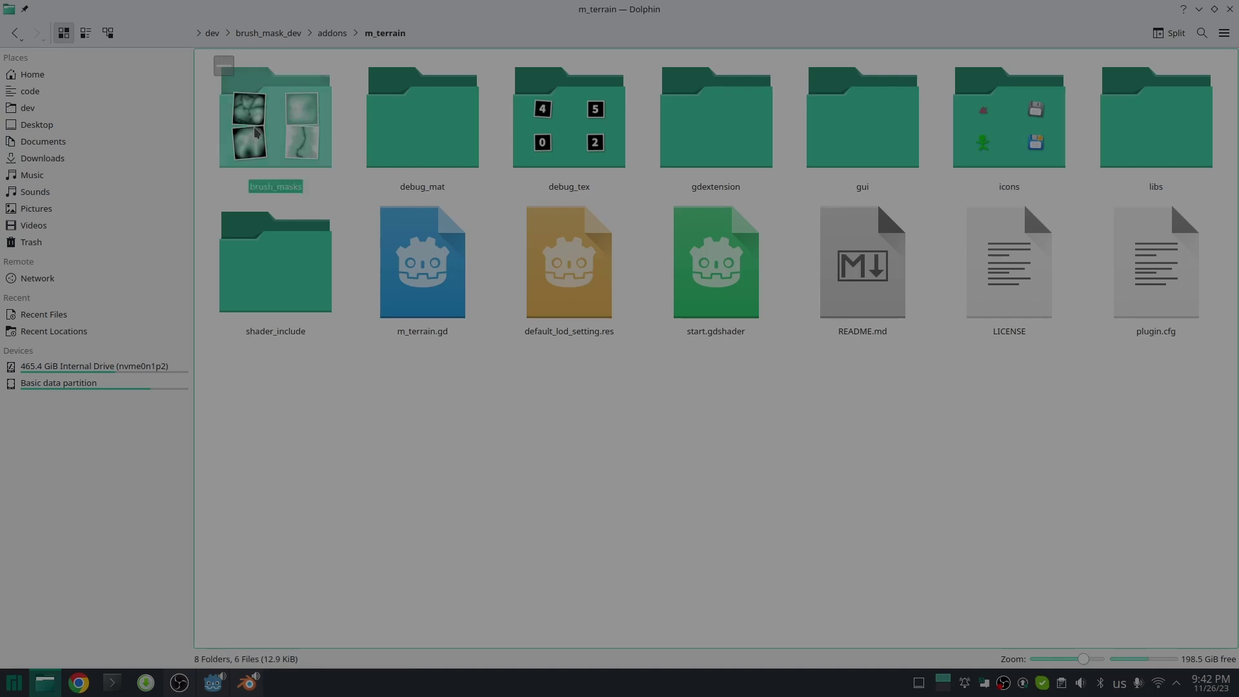
double_click(277, 113)
left_click(870, 257)
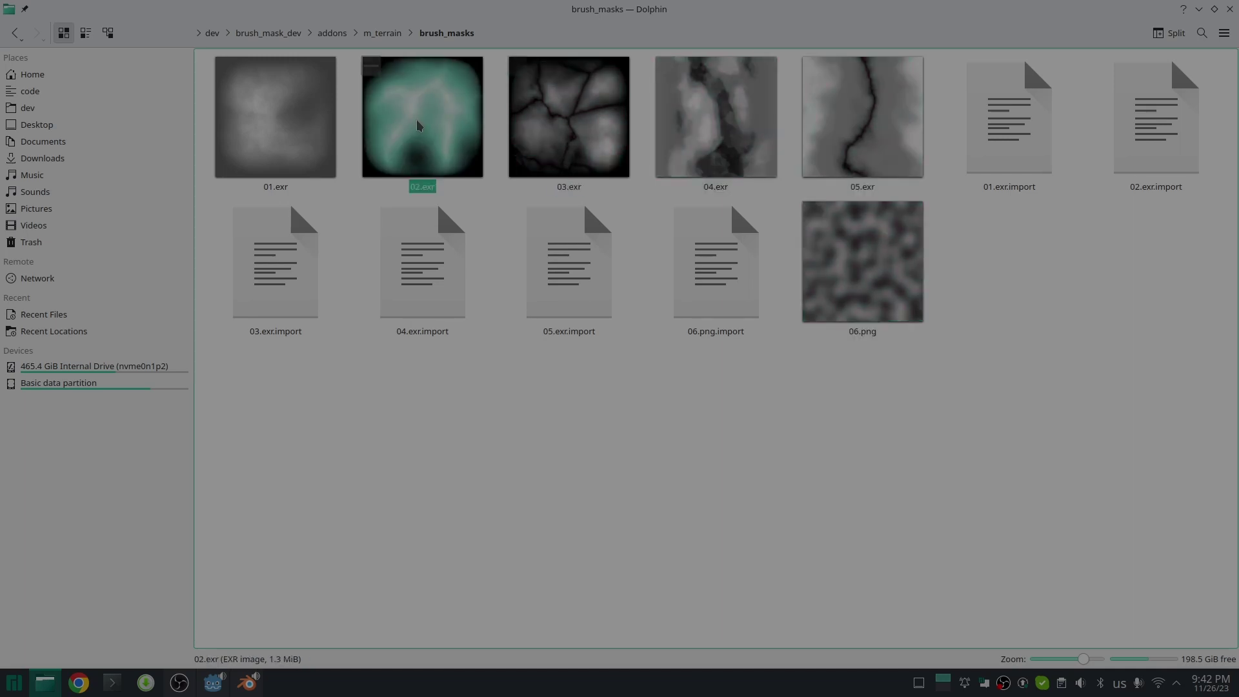
Switch to Godot and set the import type of the 01.exr brush mask to Keep File (No Import).
left_click(213, 682)
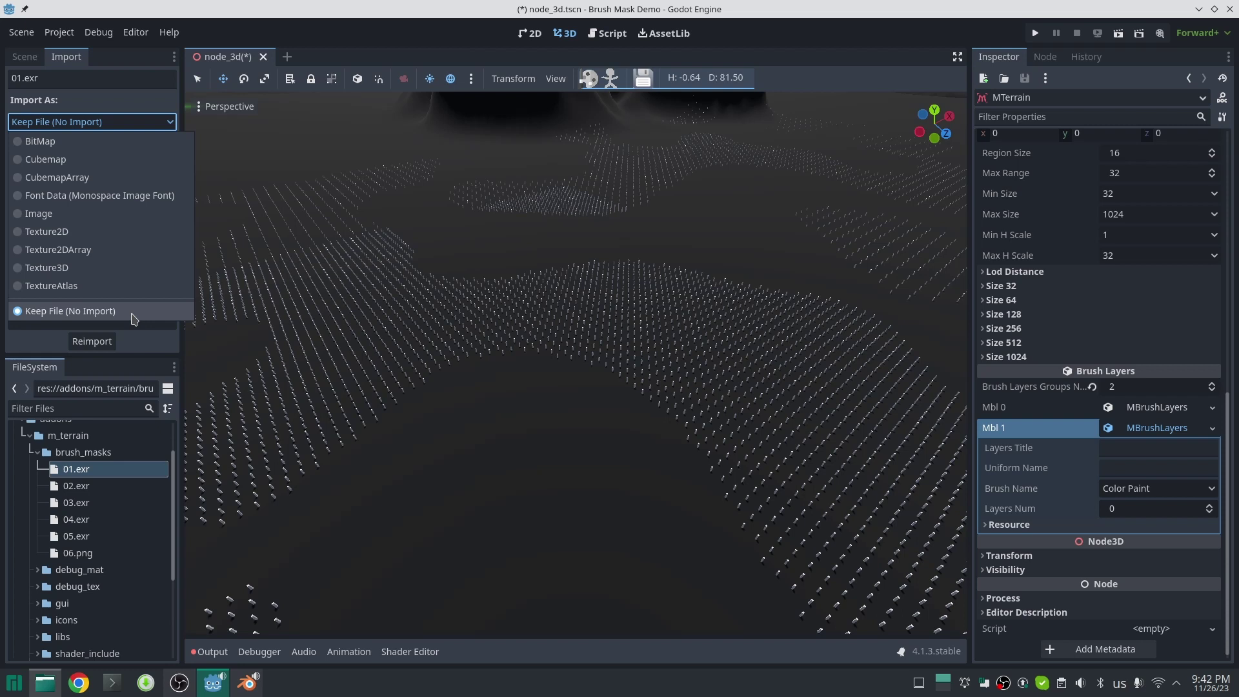
left_click(134, 318)
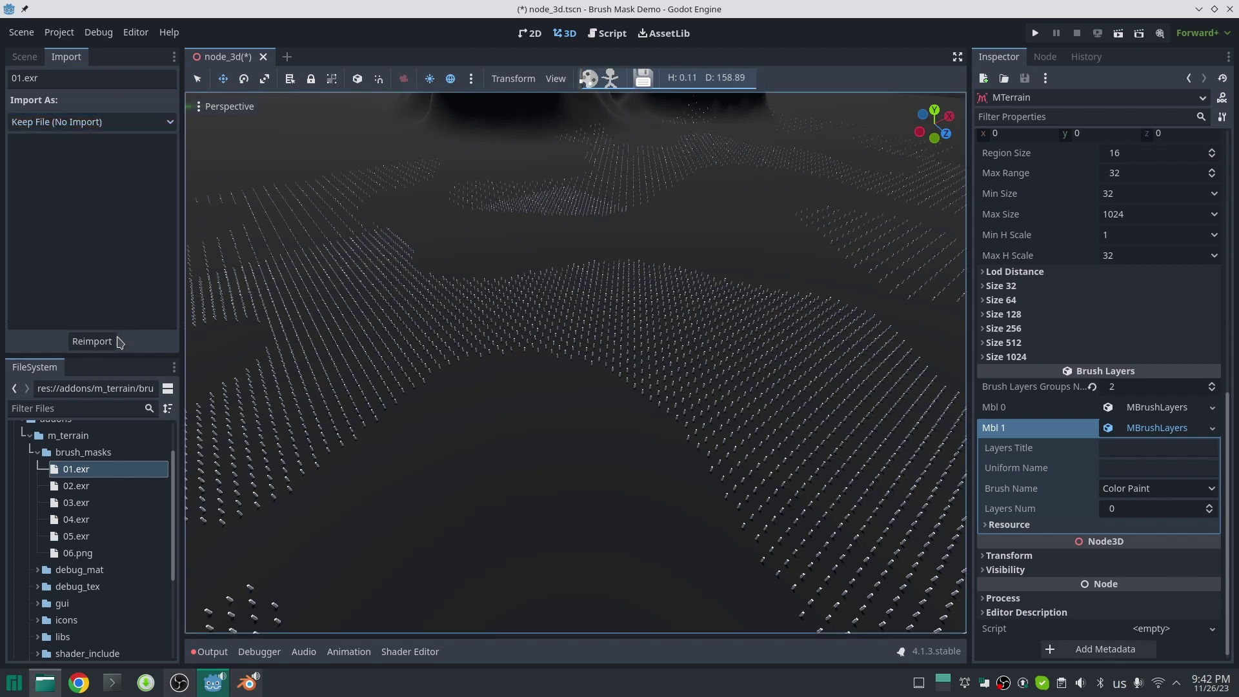